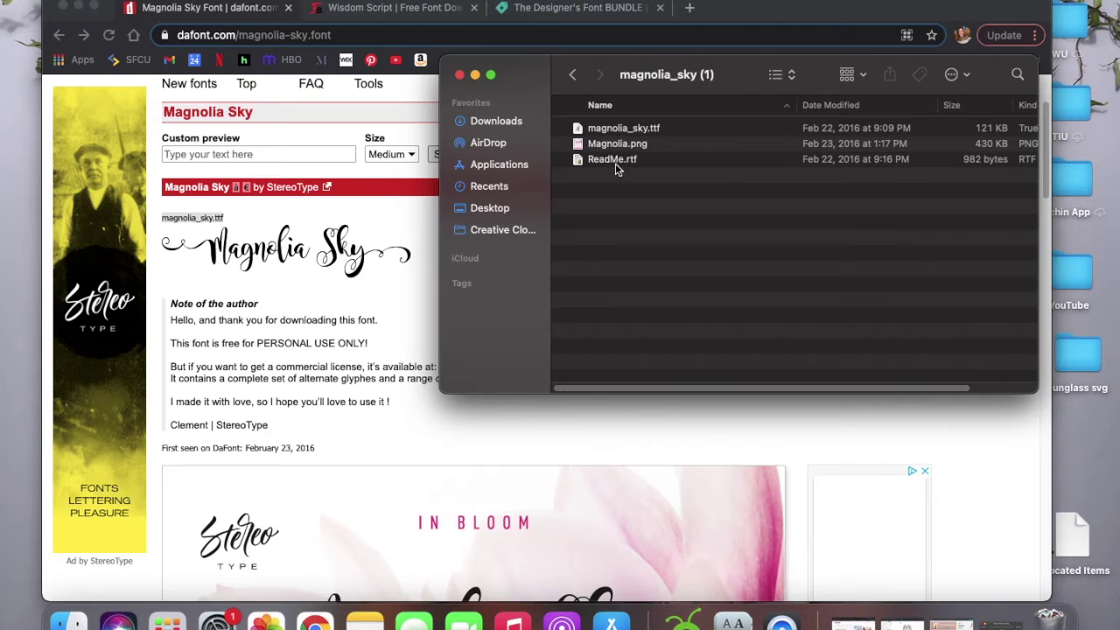
Open magnolia_sky.ttf and install the Magnolia Sky font.
double_click(622, 132)
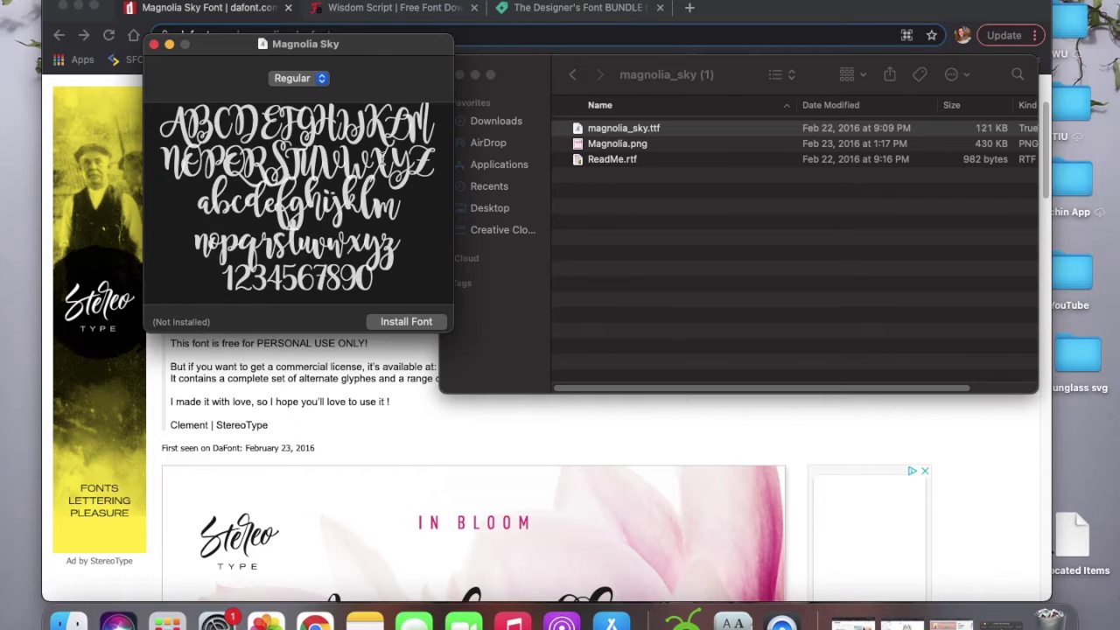
click(405, 323)
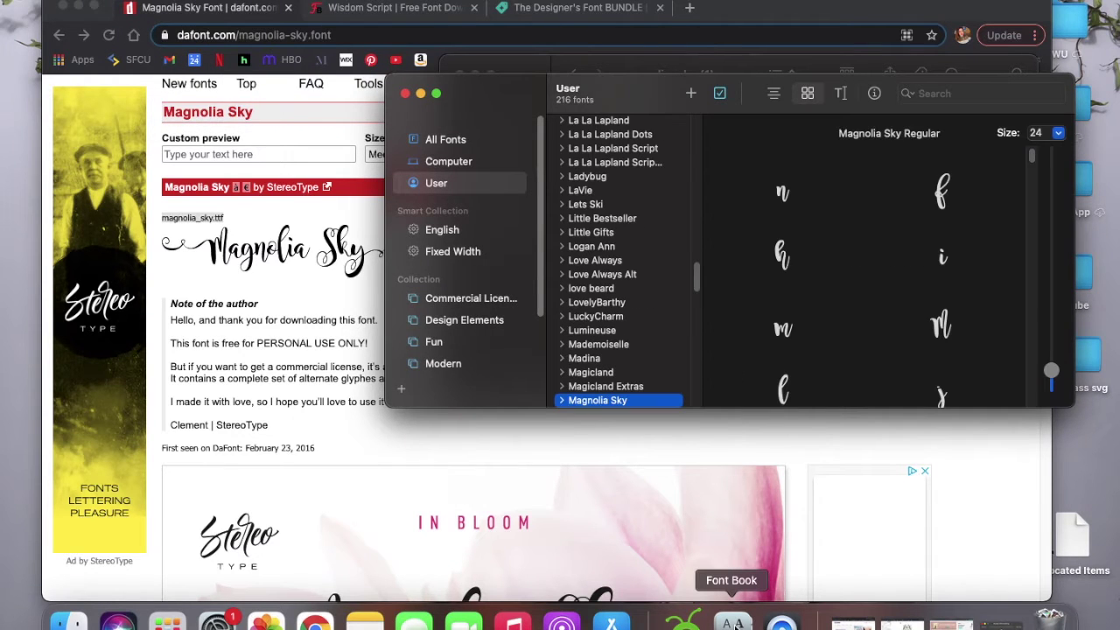
Examine the letters, numbers and symbols of Magnolia Sky in Font Book, and put its window away.
scroll(643, 365, down, 1)
scroll(644, 364, down, 5)
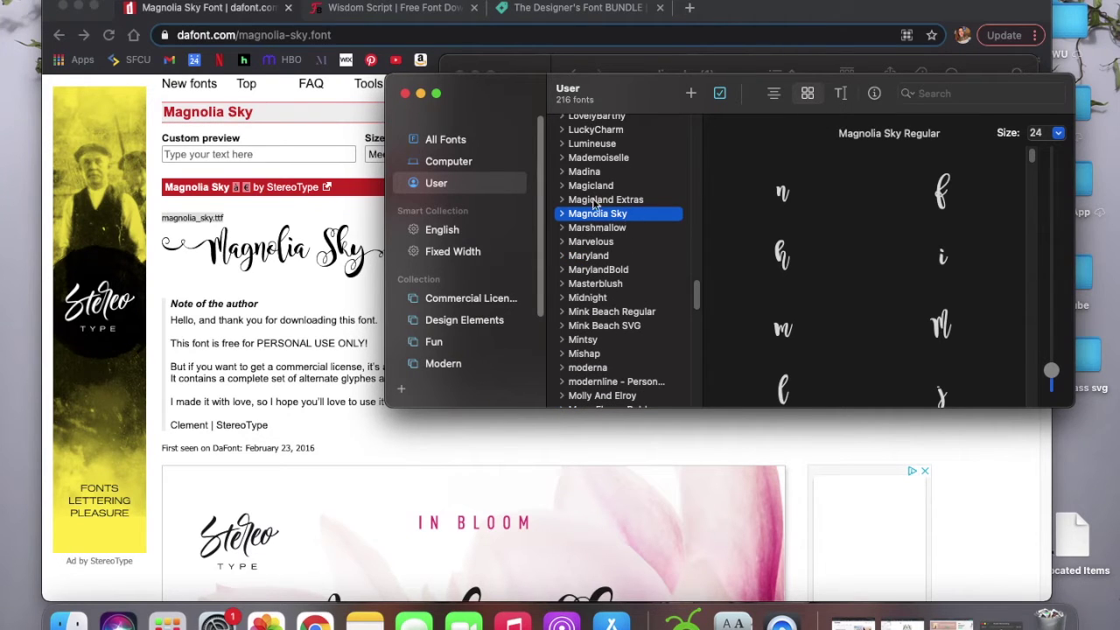
scroll(834, 257, down, 2)
scroll(833, 257, down, 15)
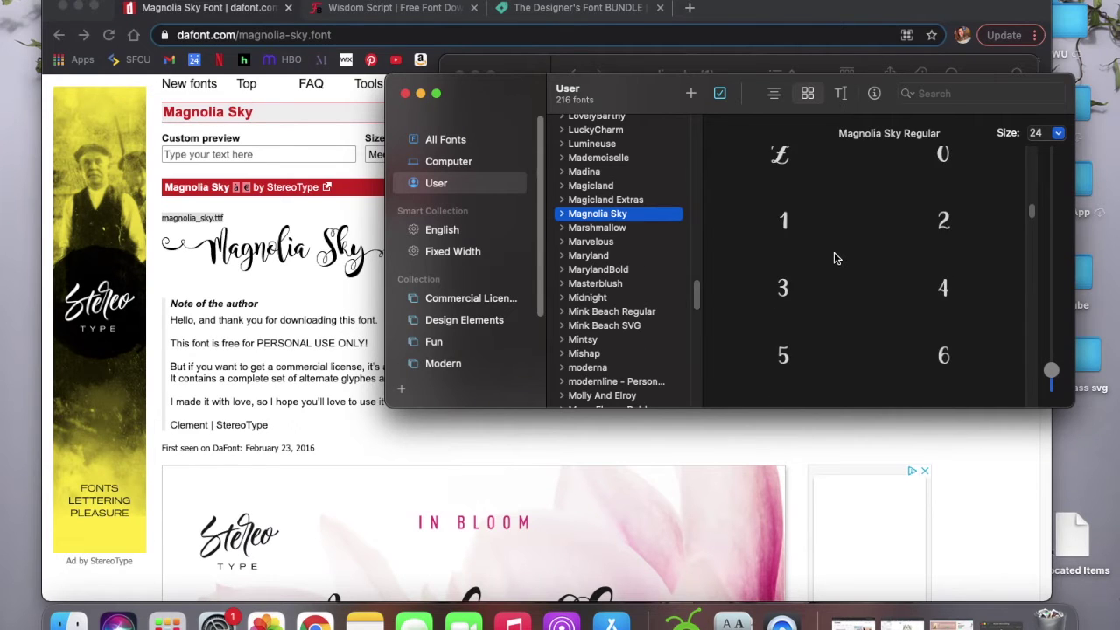
scroll(834, 256, down, 10)
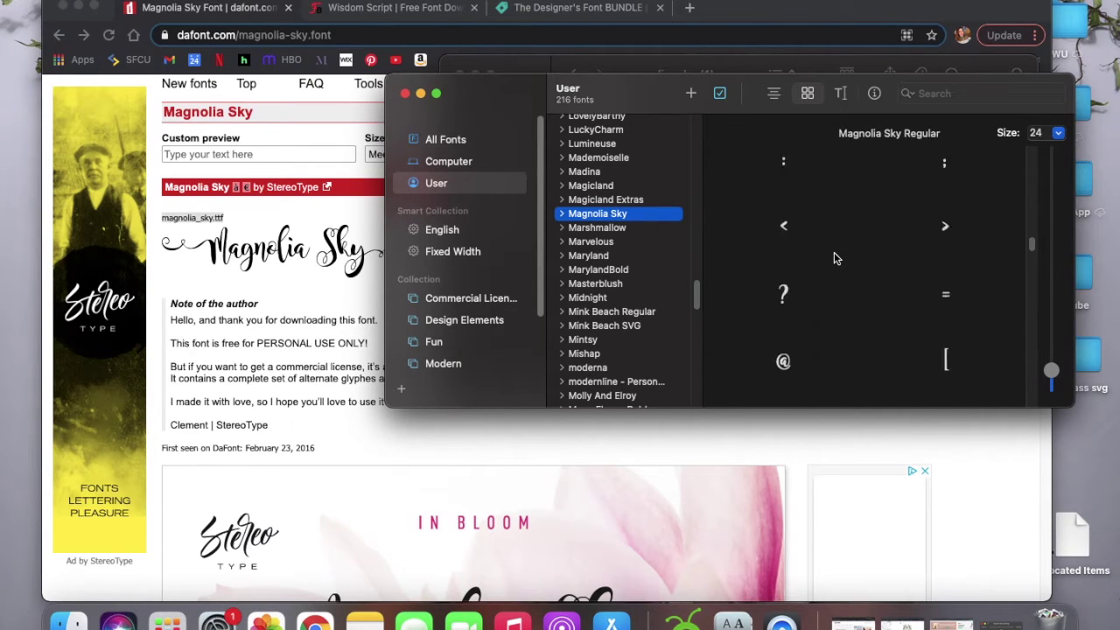
scroll(834, 257, down, 10)
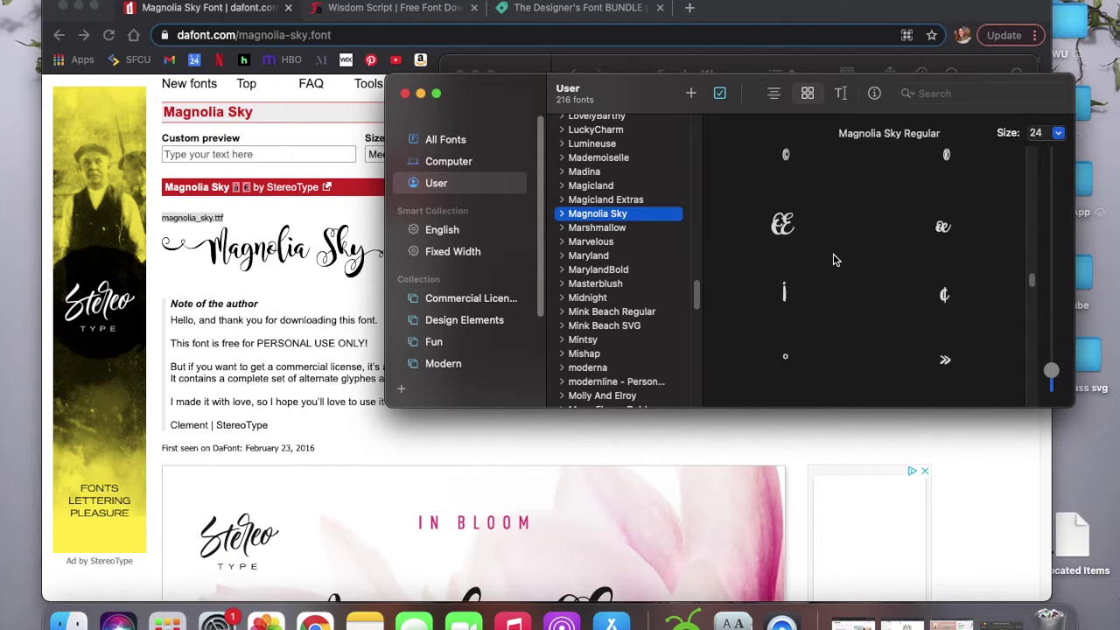
scroll(834, 259, down, 10)
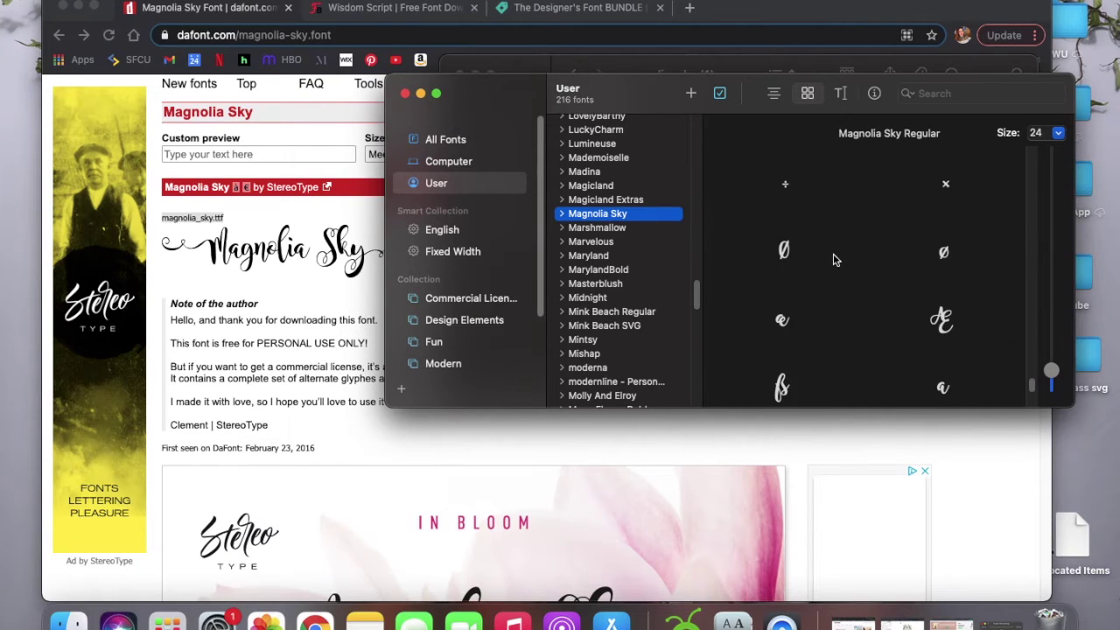
scroll(834, 259, down, 10)
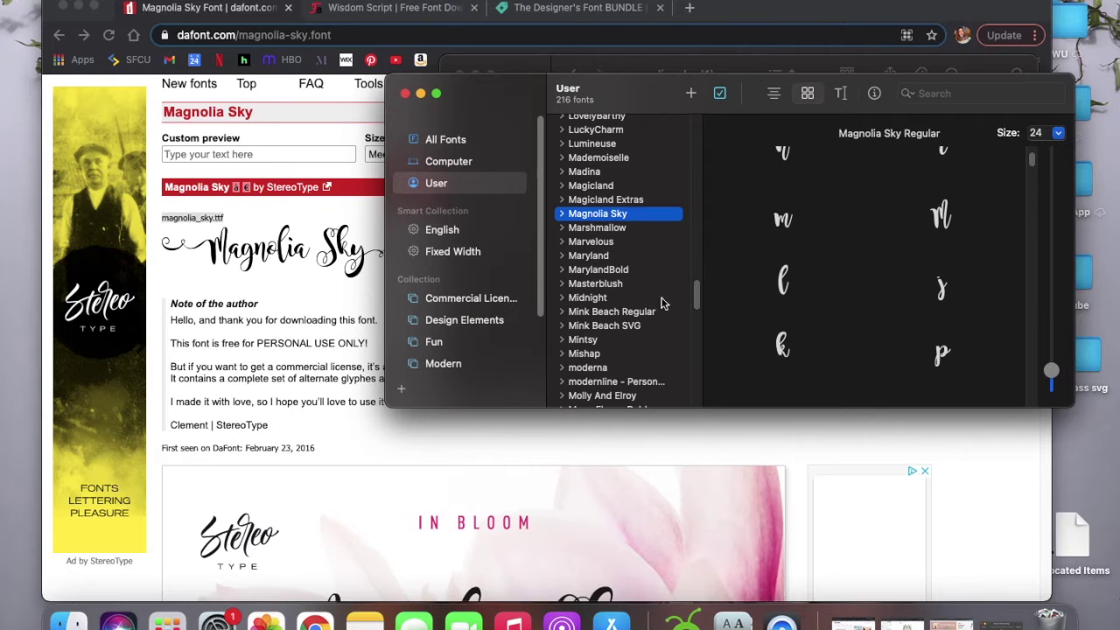
click(420, 94)
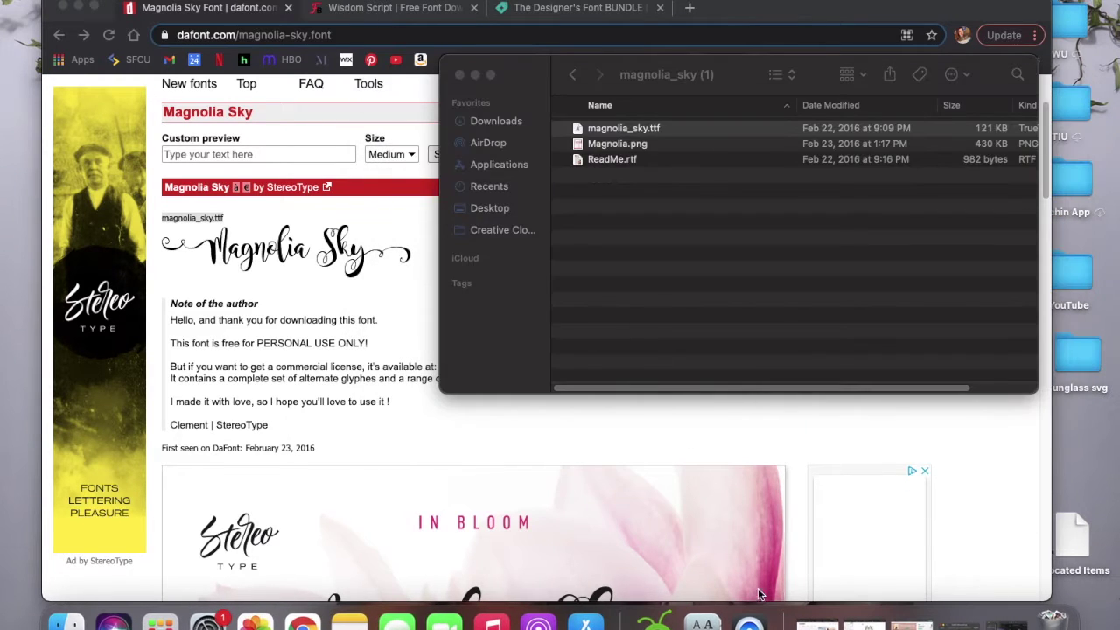
Switch to Cricut Design Space and start a new project.
click(909, 625)
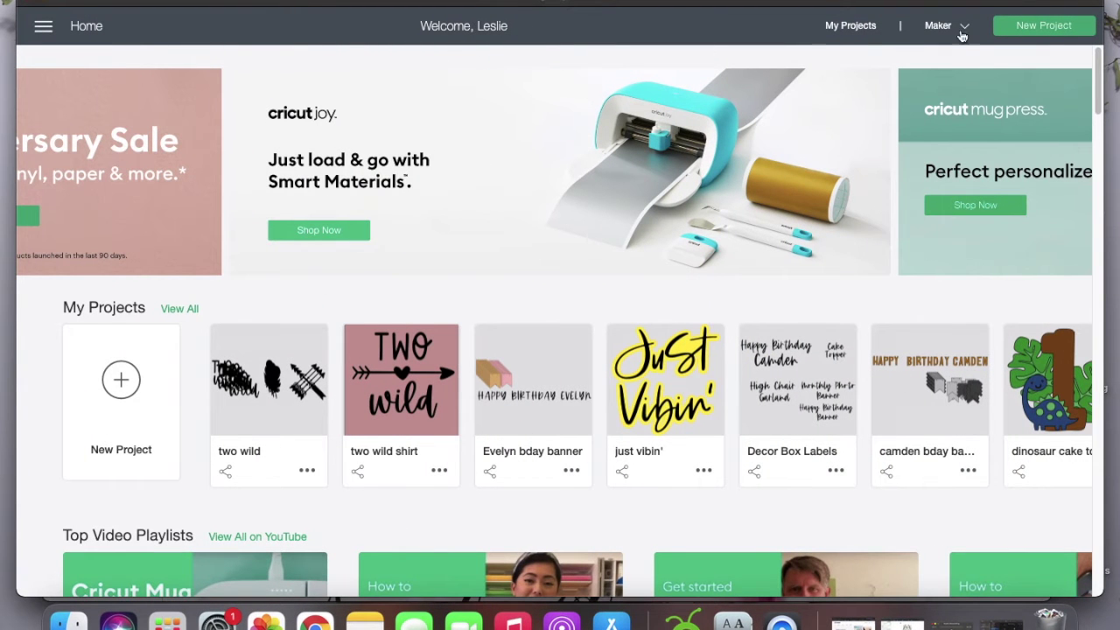
click(1048, 32)
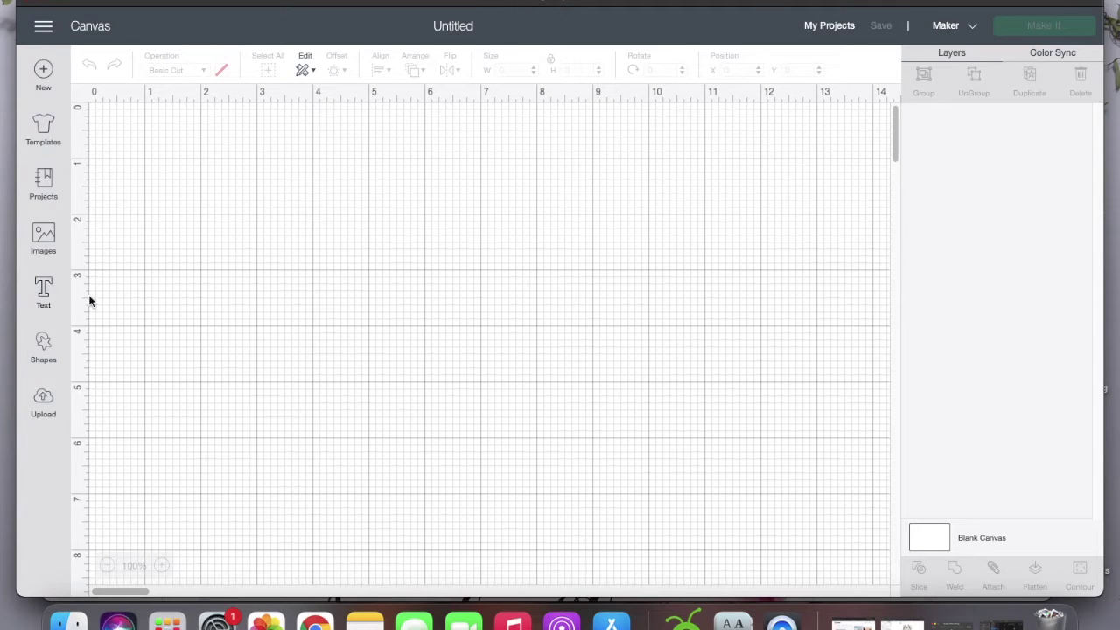
Add a text box to the canvas and set its font to Magnolia Sky.
click(43, 294)
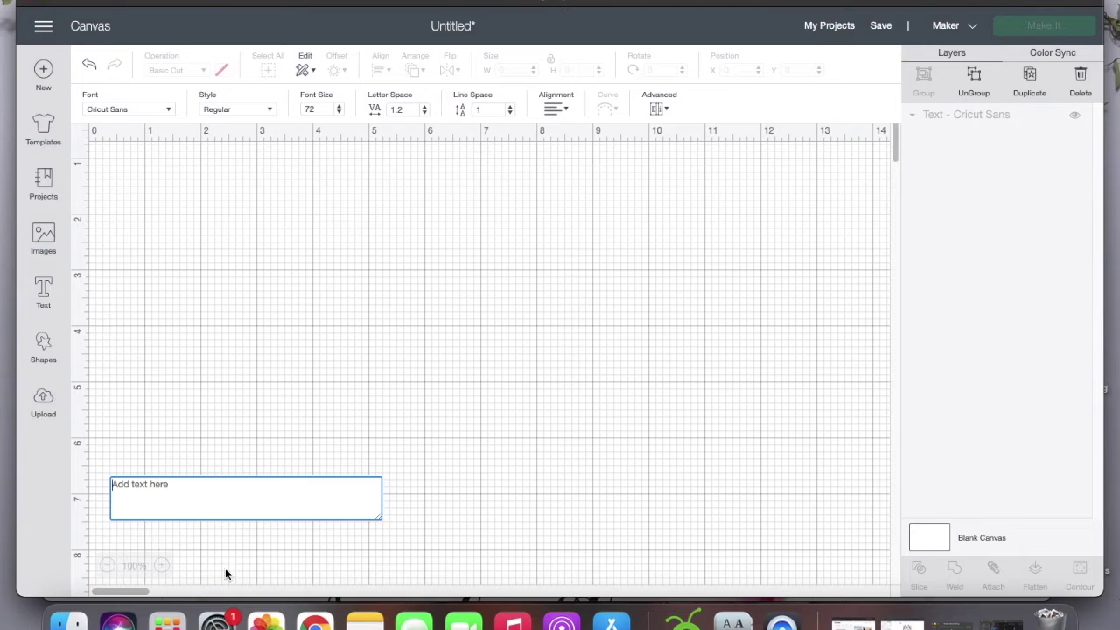
click(117, 112)
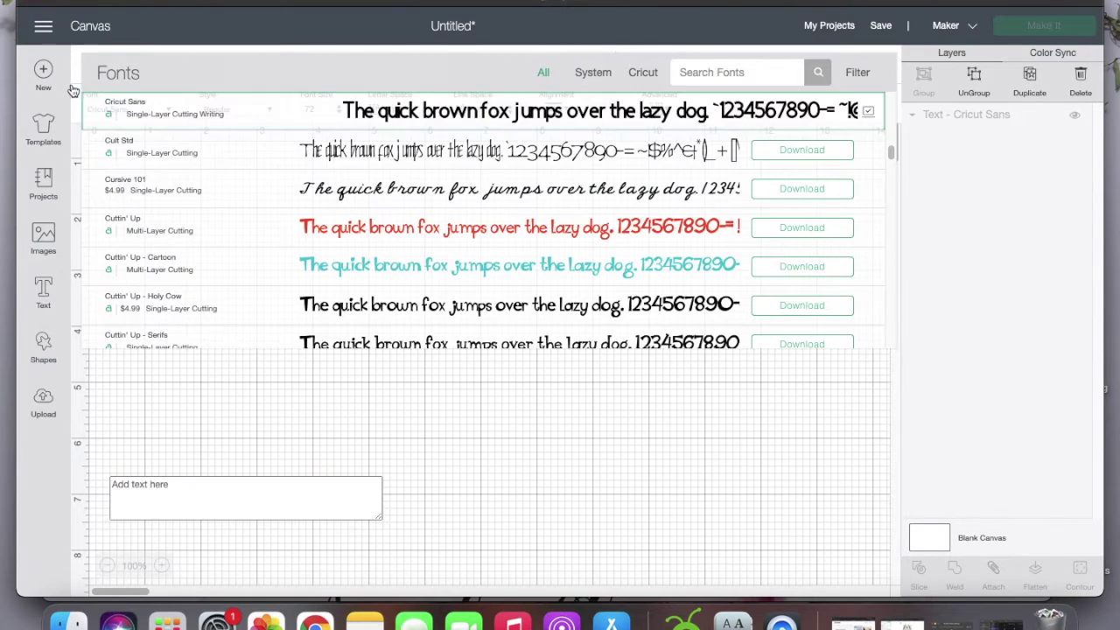
click(725, 70)
text(magnolia sky)
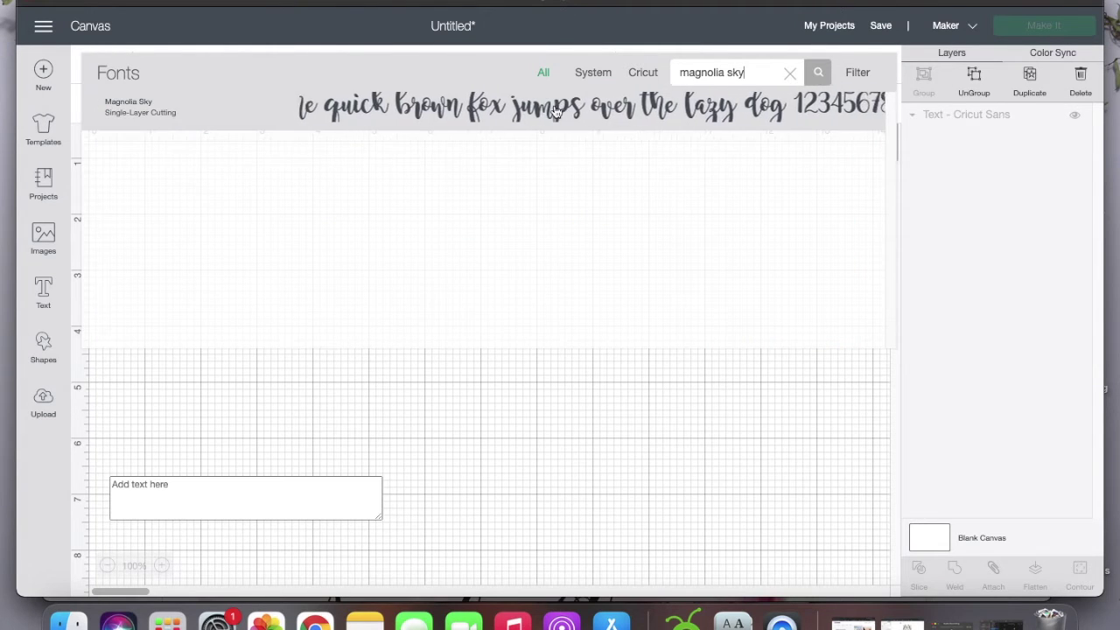
click(554, 110)
Enter "welcome home" as the content of the text box.
click(214, 486)
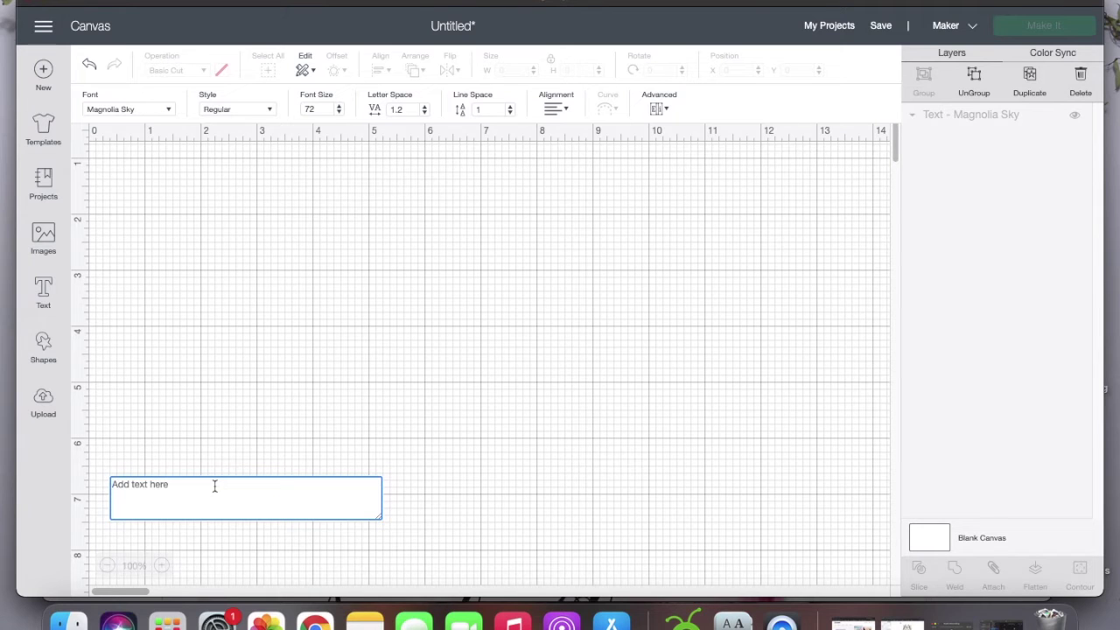
text(welcome home)
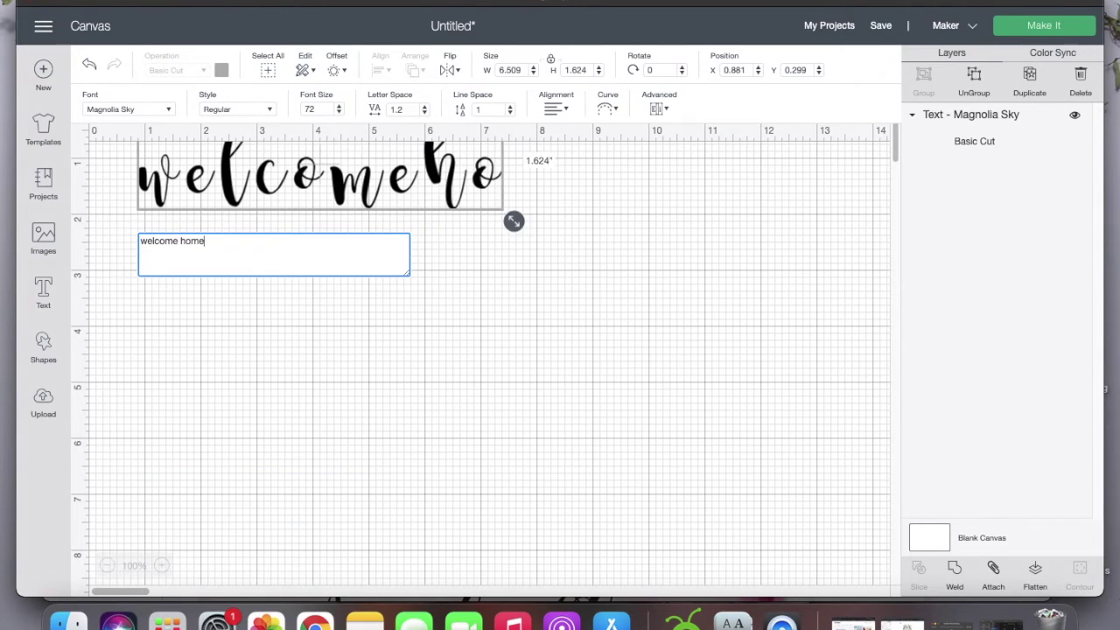
click(390, 222)
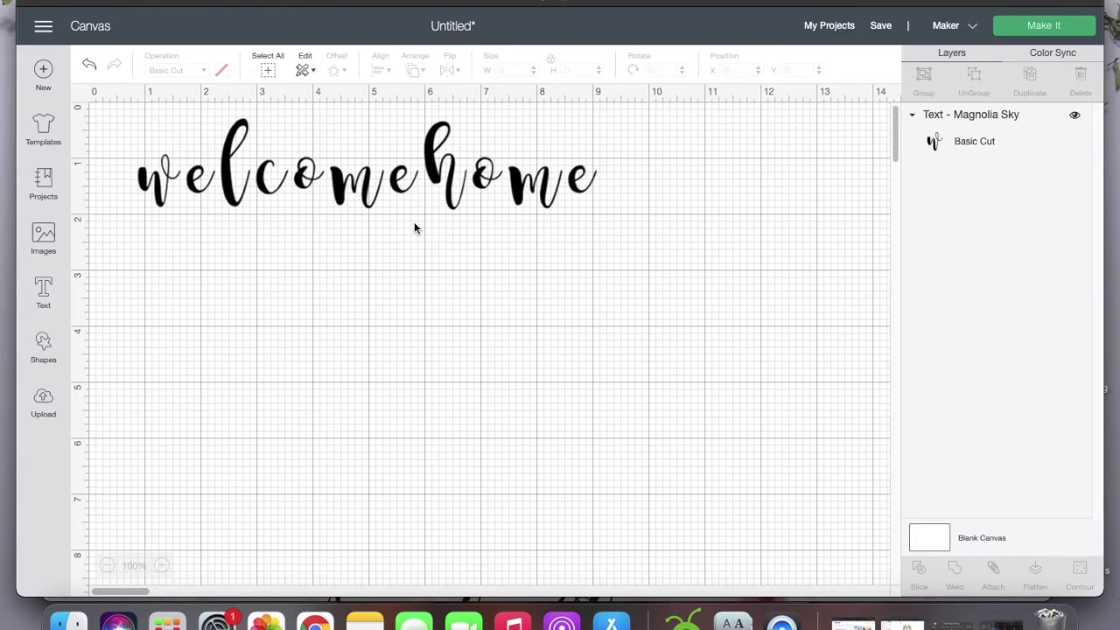
Enlarge the "welcome home" text to about 11.5 inches wide, and delete it from the canvas.
click(411, 210)
drag(638, 290, 823, 325)
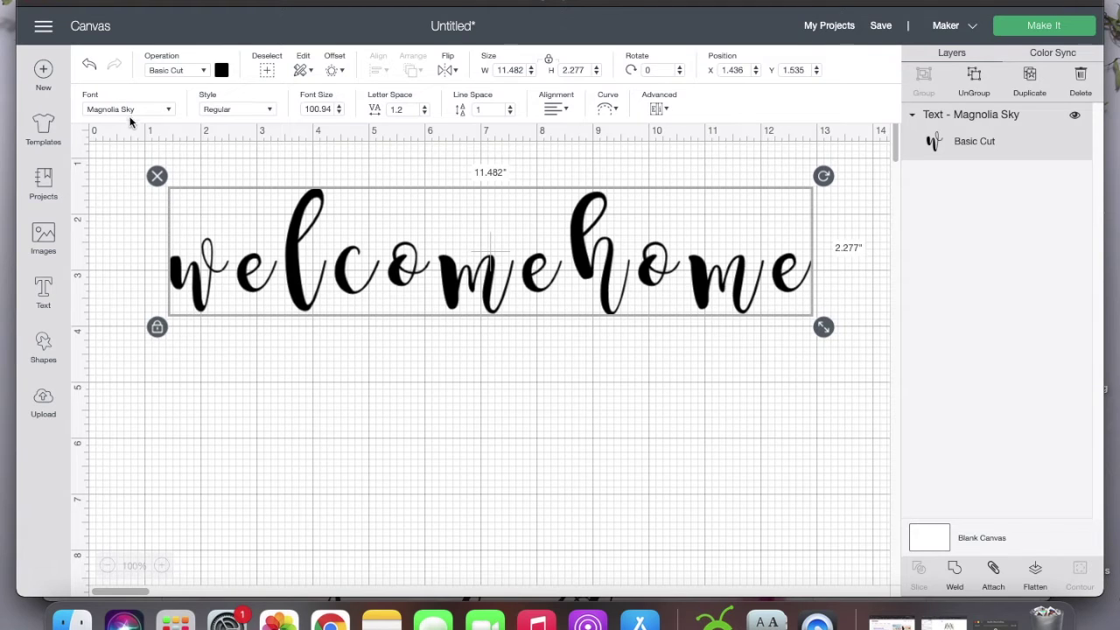
click(158, 178)
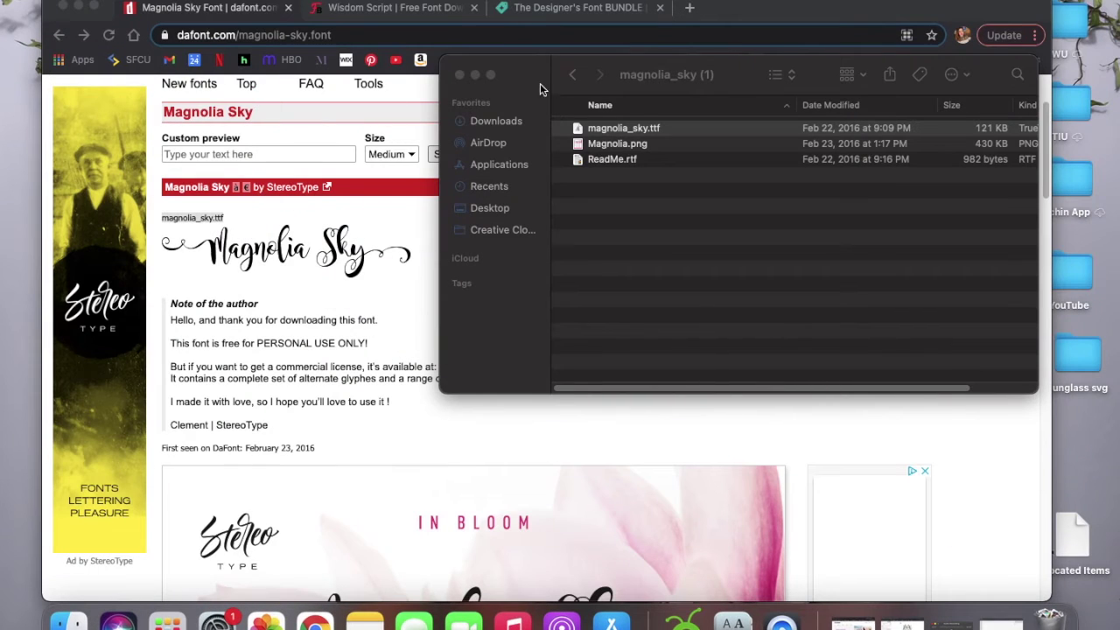
Close the magnolia_sky folder window and review the Wisdom Script download page on Font Bundles in the browser.
click(461, 77)
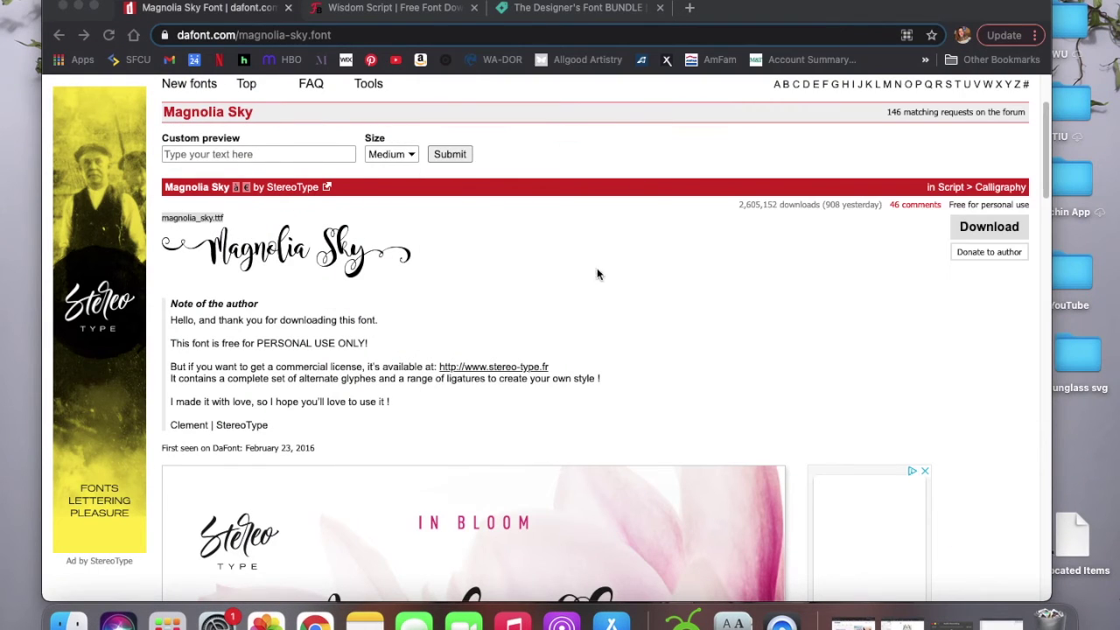
click(411, 8)
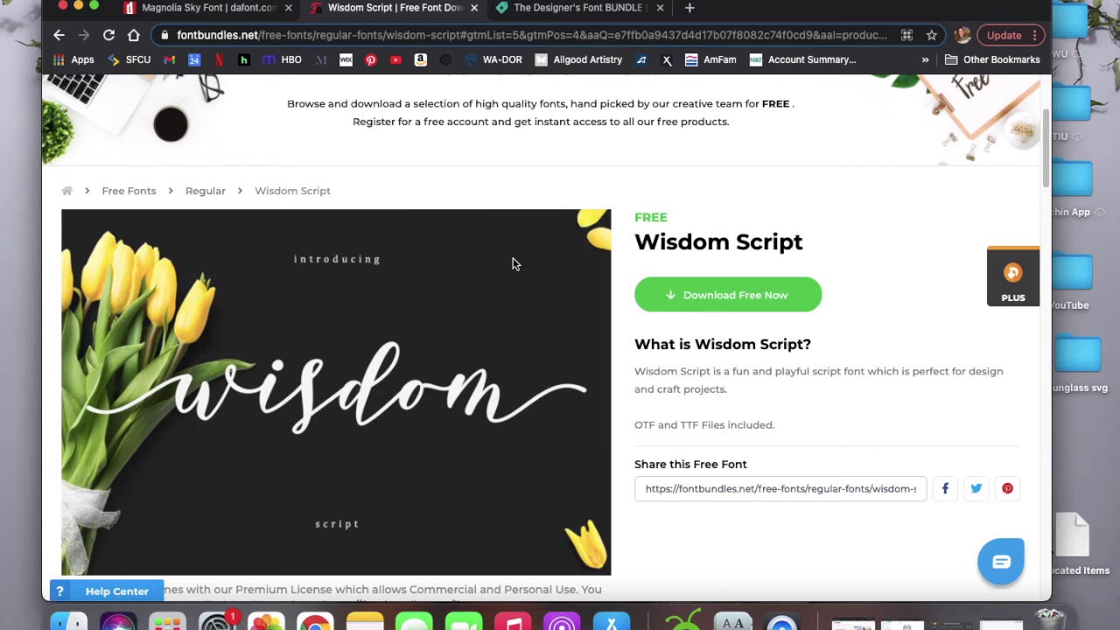
scroll(452, 403, down, 1)
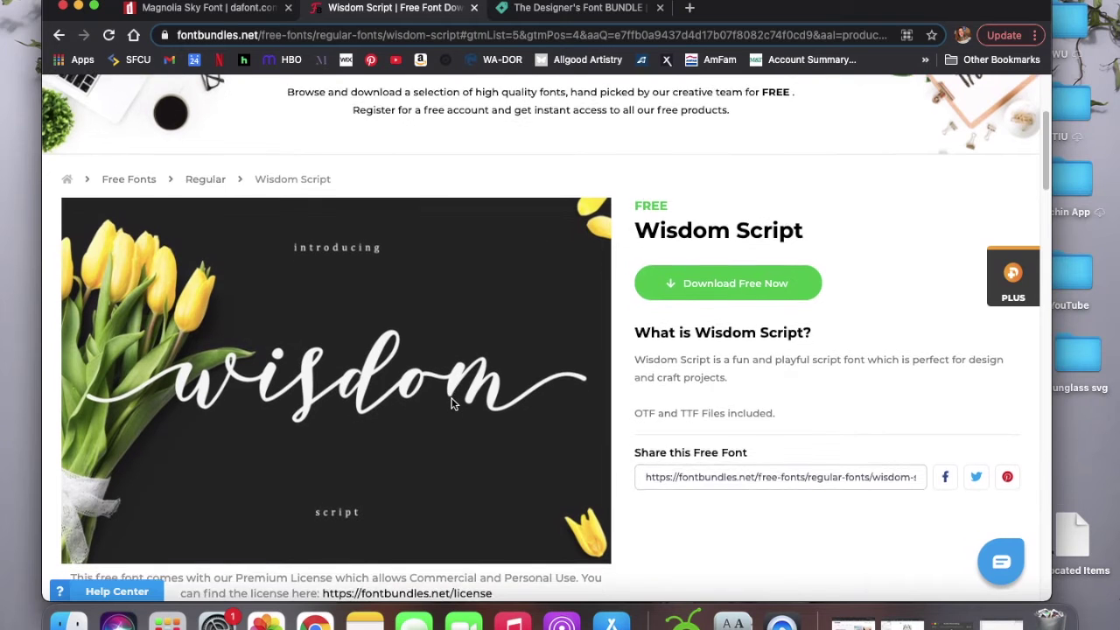
scroll(453, 400, down, 1)
scroll(99, 240, up, 5)
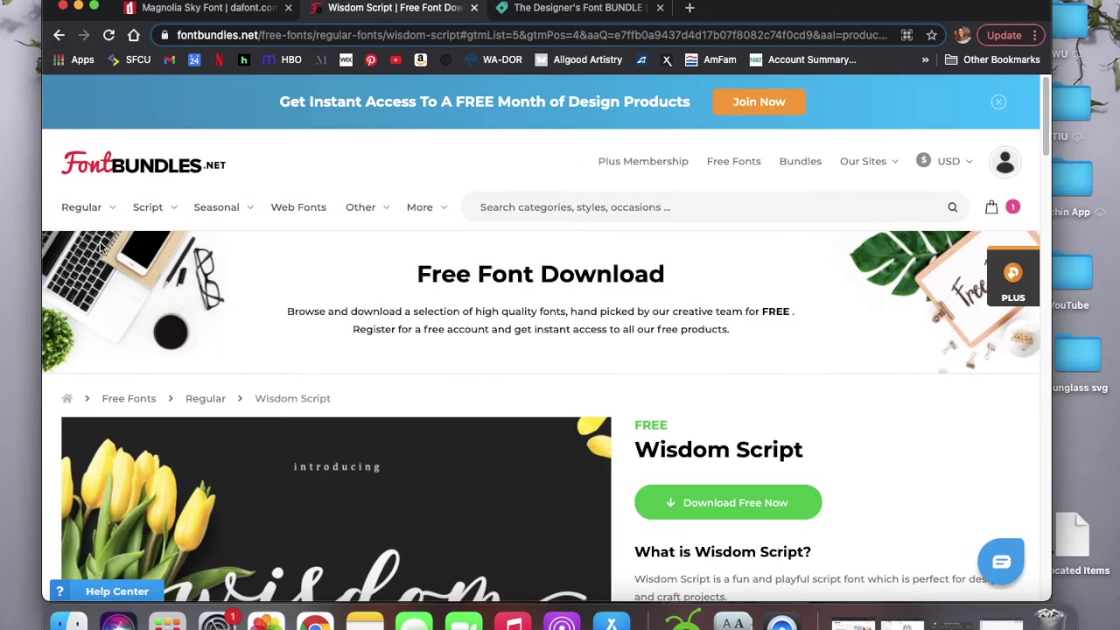
scroll(99, 247, down, 5)
scroll(150, 250, up, 1)
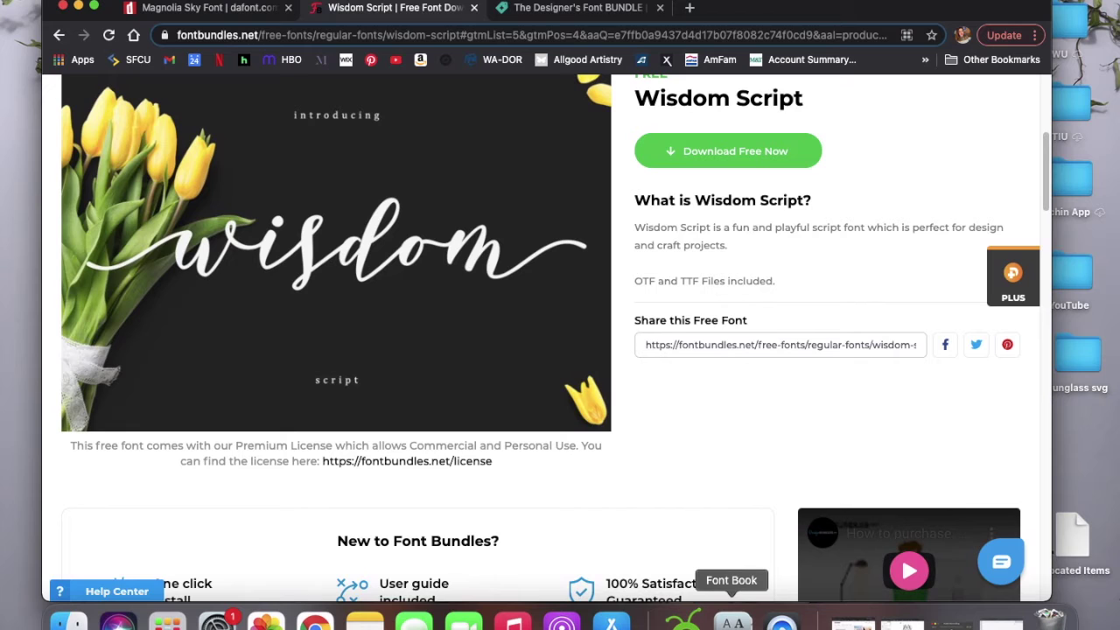
Look up Wisdom Script among the user fonts in Font Book, examine its glyphs and close the window.
click(734, 621)
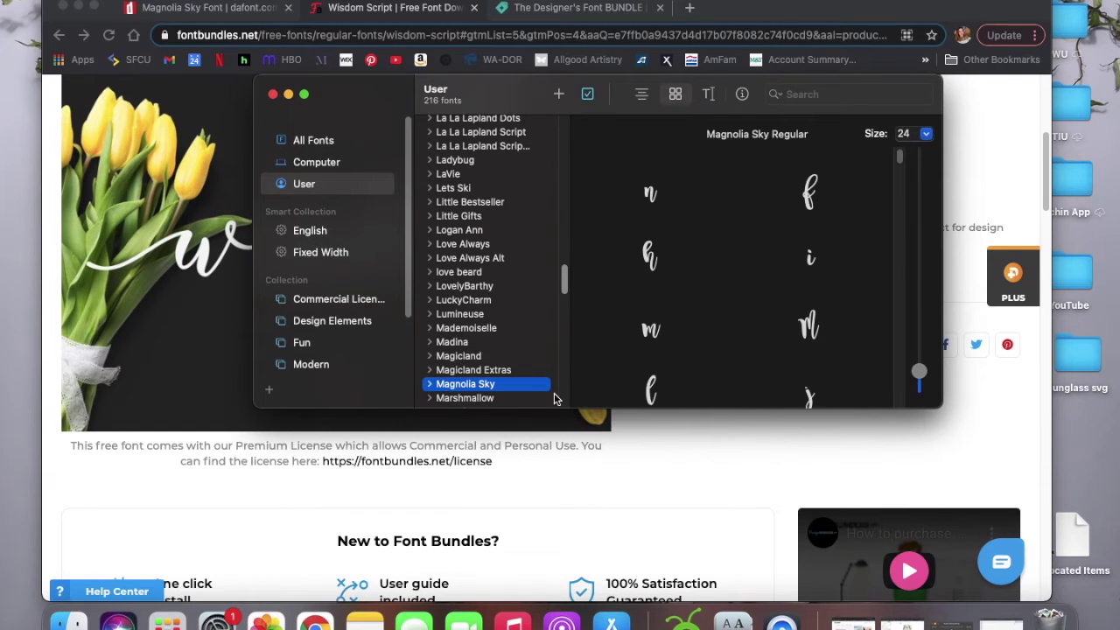
drag(565, 278, 568, 374)
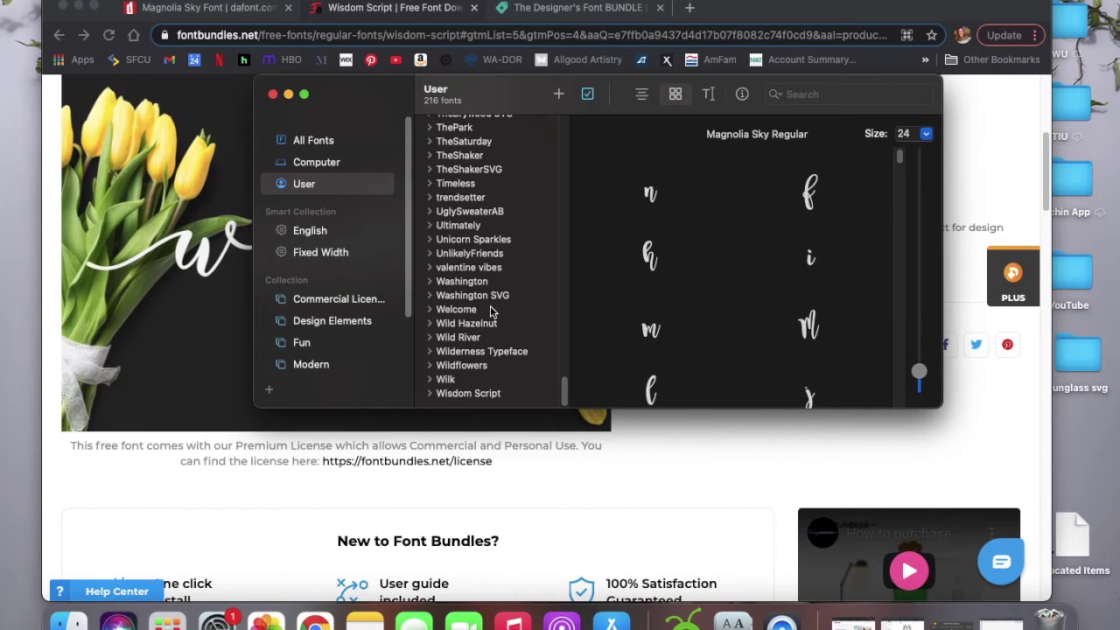
click(493, 393)
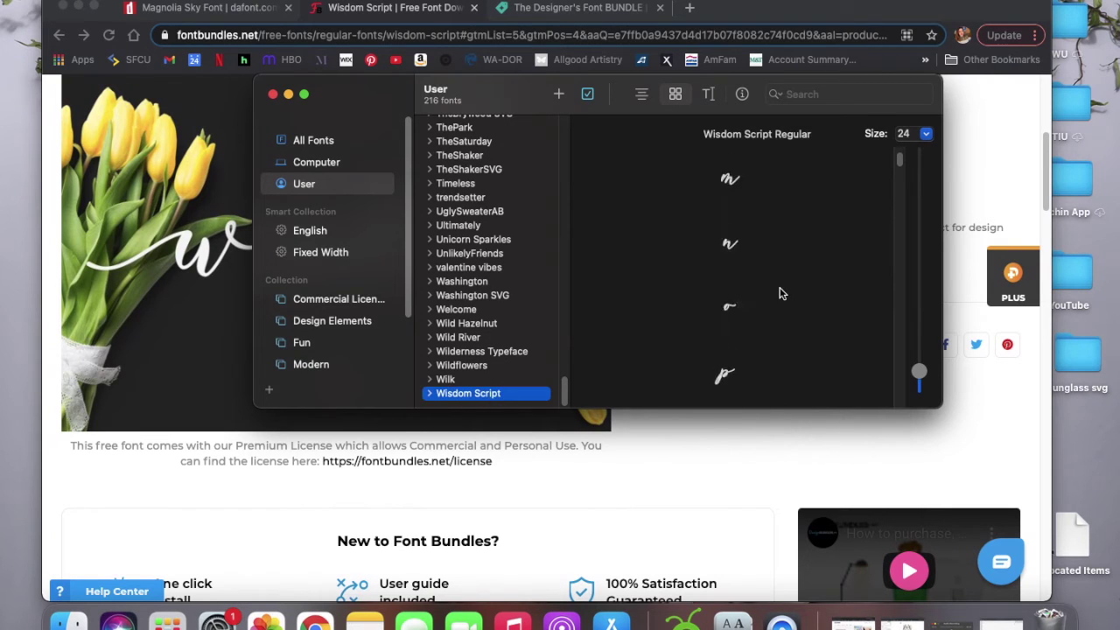
scroll(779, 295, up, 10)
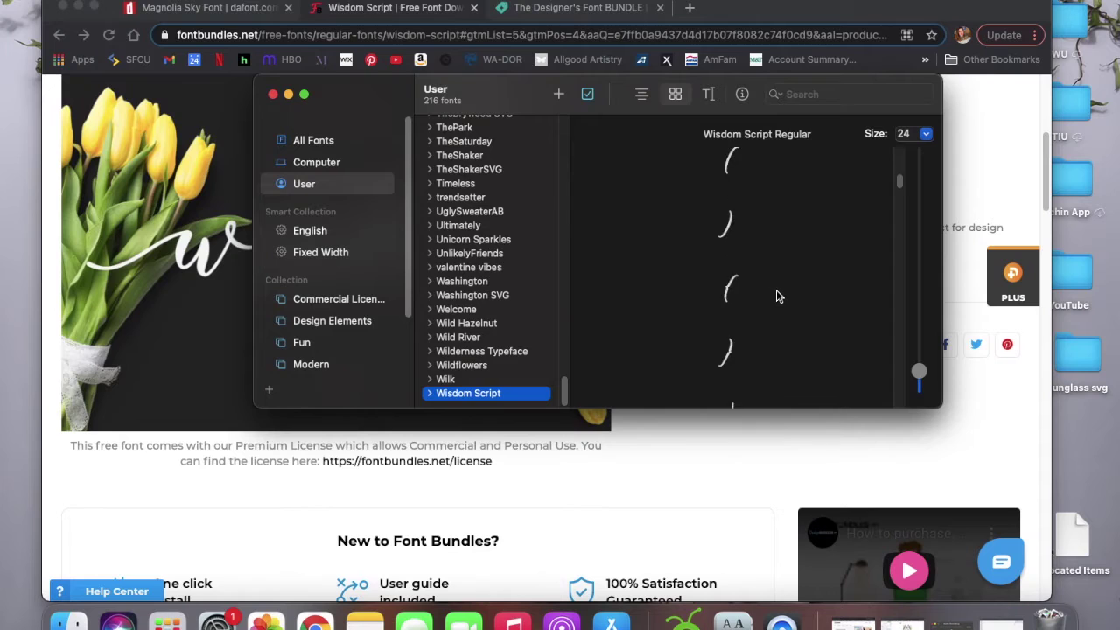
scroll(774, 295, up, 5)
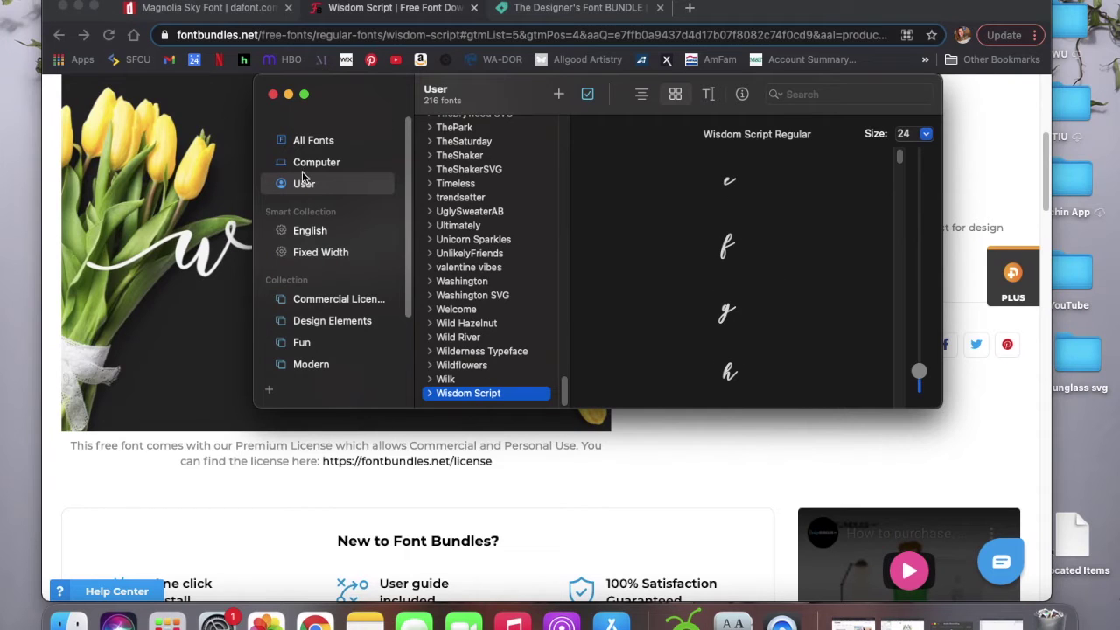
click(273, 93)
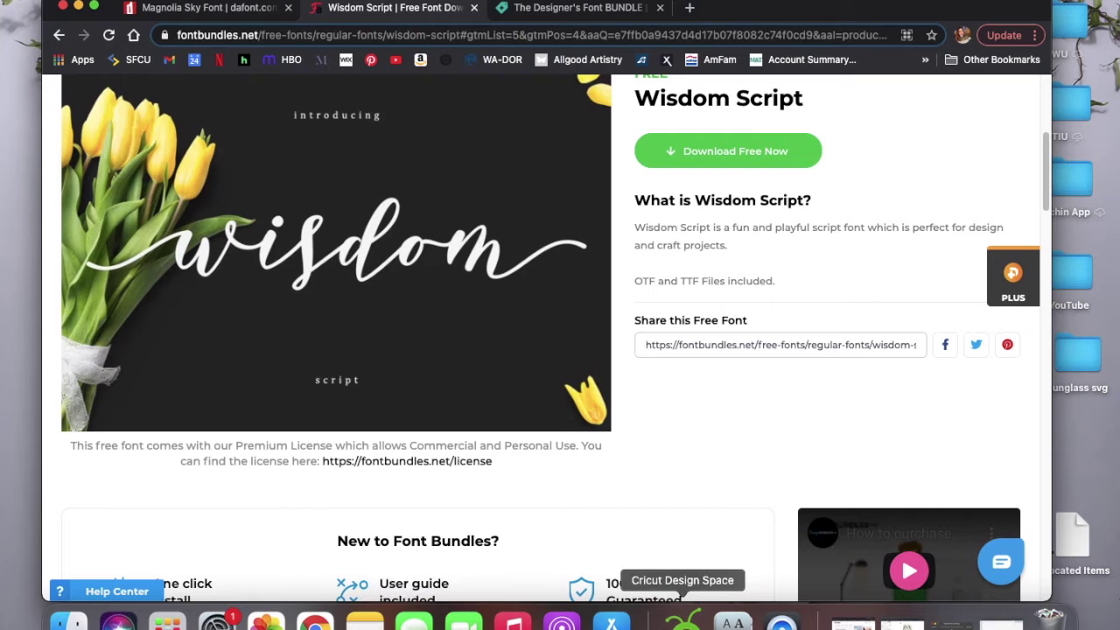
Switch to Cricut Design Space, add a new text box and set its font to Wisdom Script.
click(688, 619)
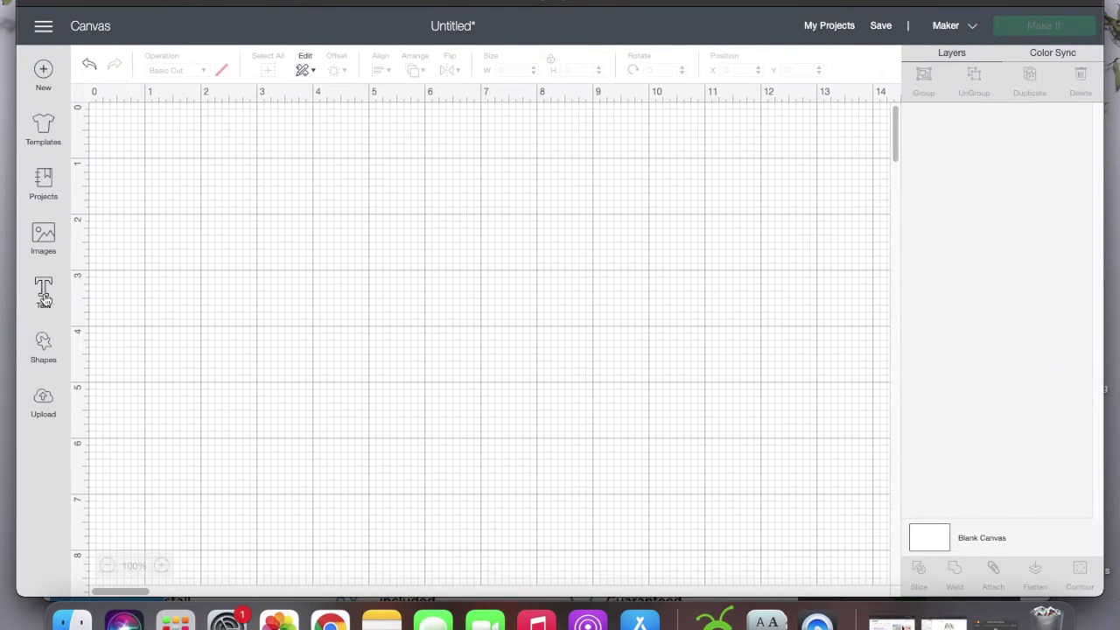
click(43, 289)
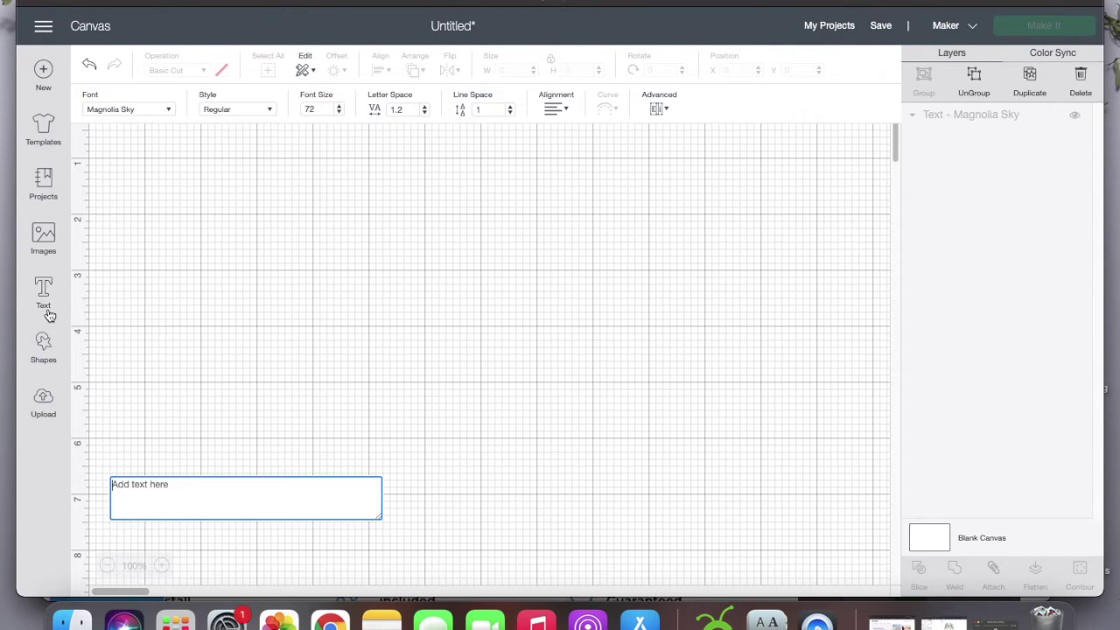
click(156, 110)
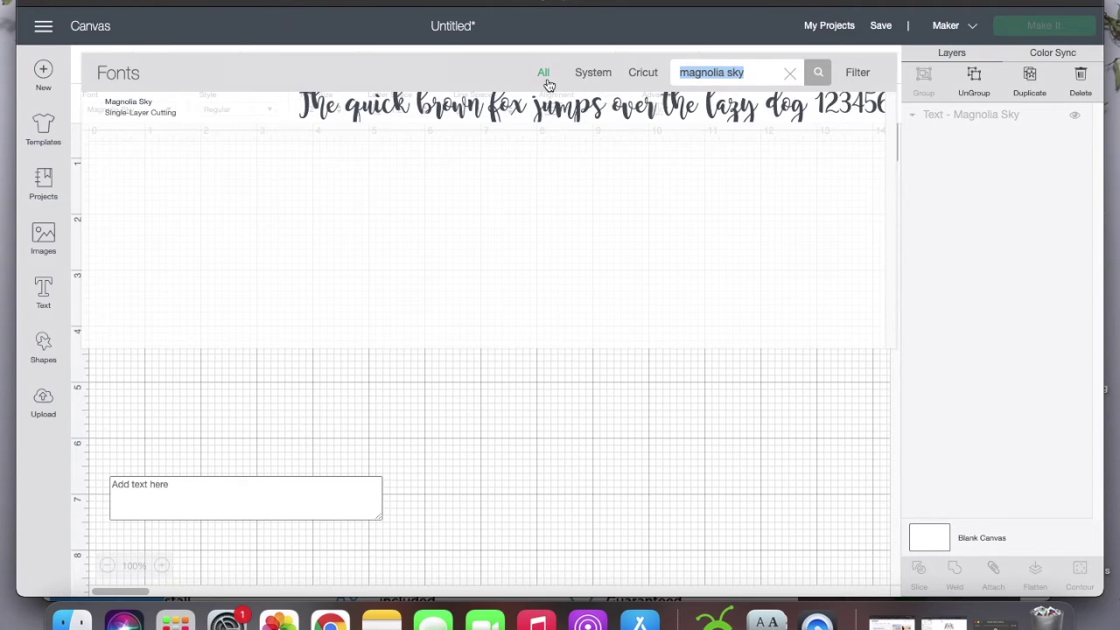
text(gr)
key(BackSpace)
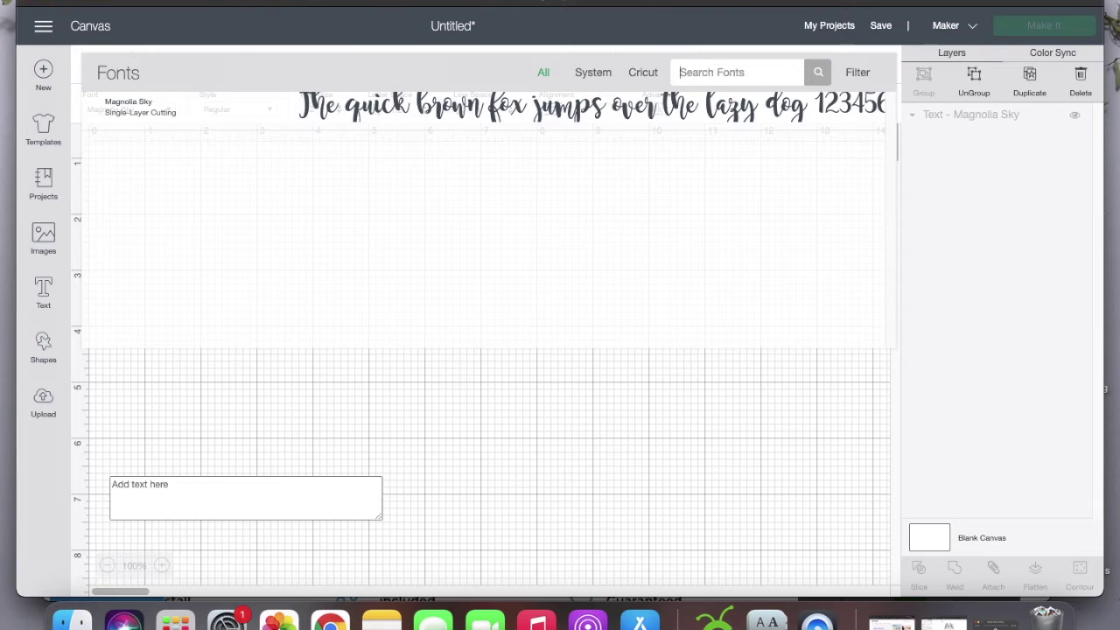
text(wisdo)
key(BackSpace)
text(dom)
click(430, 114)
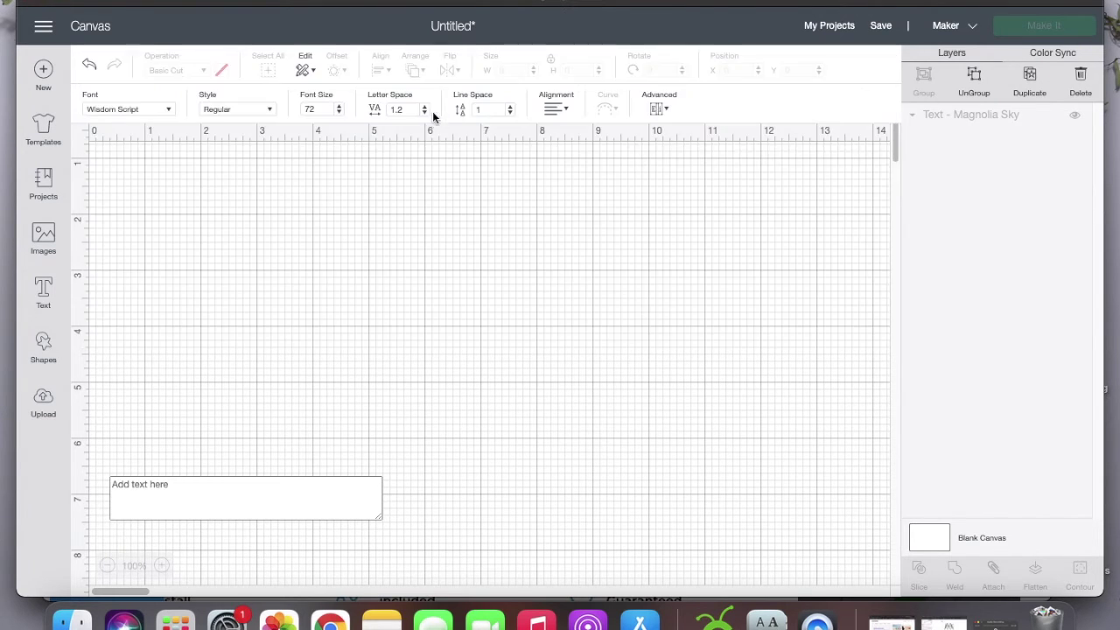
Enter "grown" in the new text box, move the text lower on the canvas and enlarge it to about 7.2 inches wide.
click(220, 496)
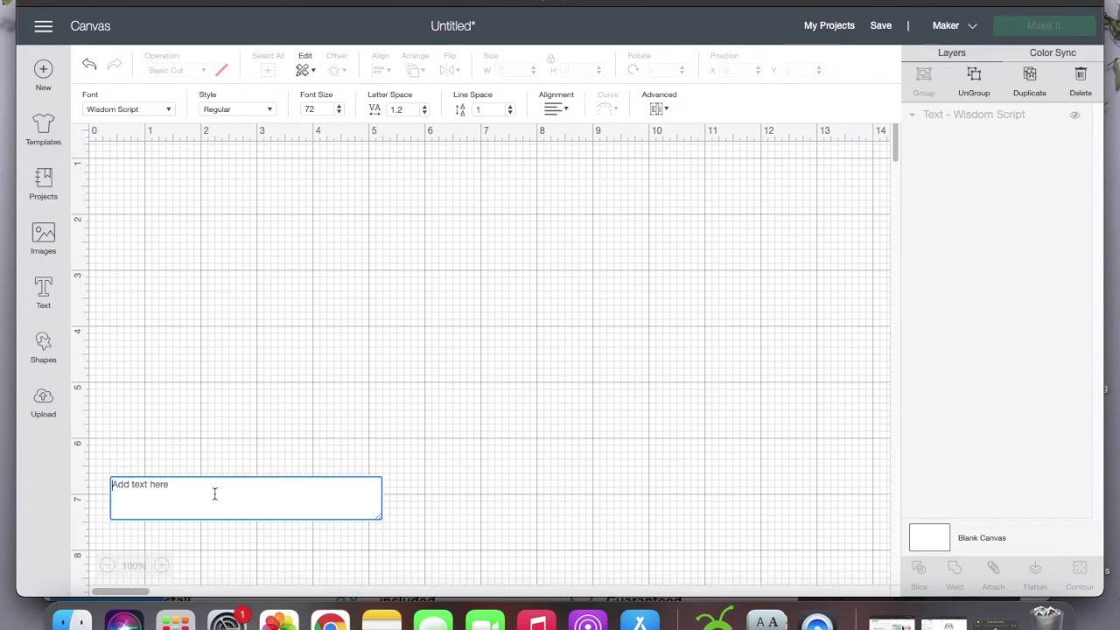
text(grown)
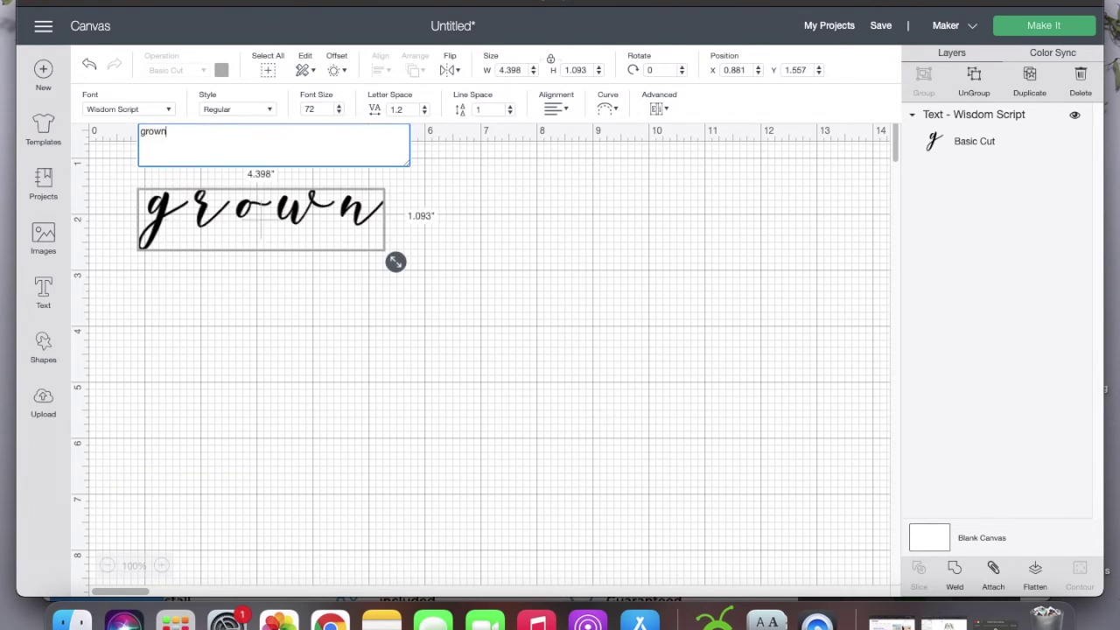
drag(236, 219, 254, 329)
drag(405, 373, 453, 408)
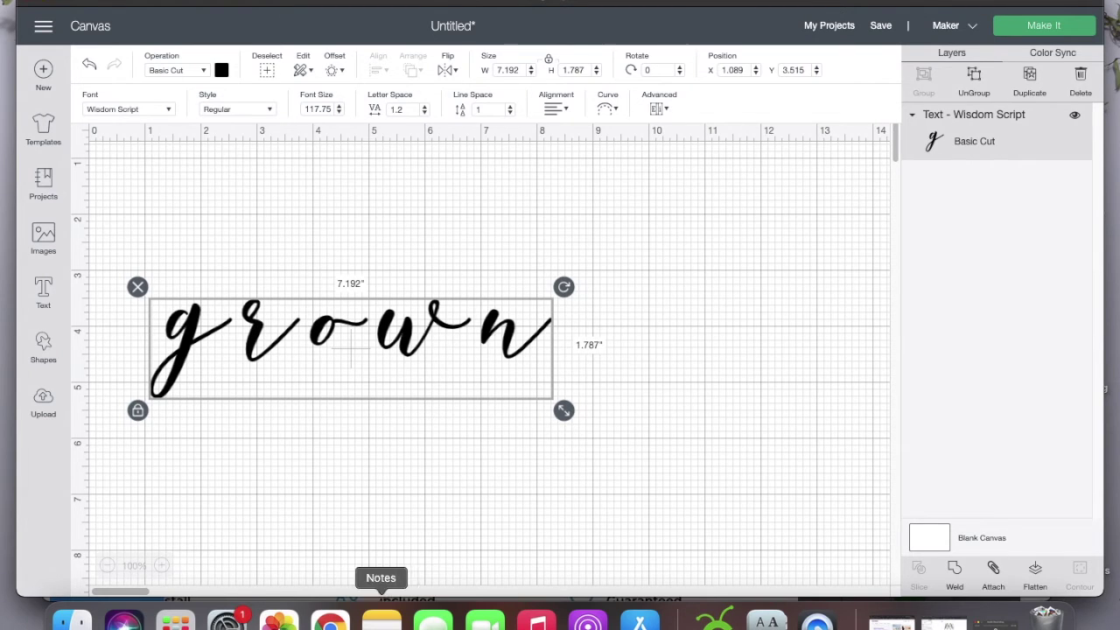
Switch to Google Chrome and review The Designer's Font BUNDLE download page on Creative Market.
click(330, 621)
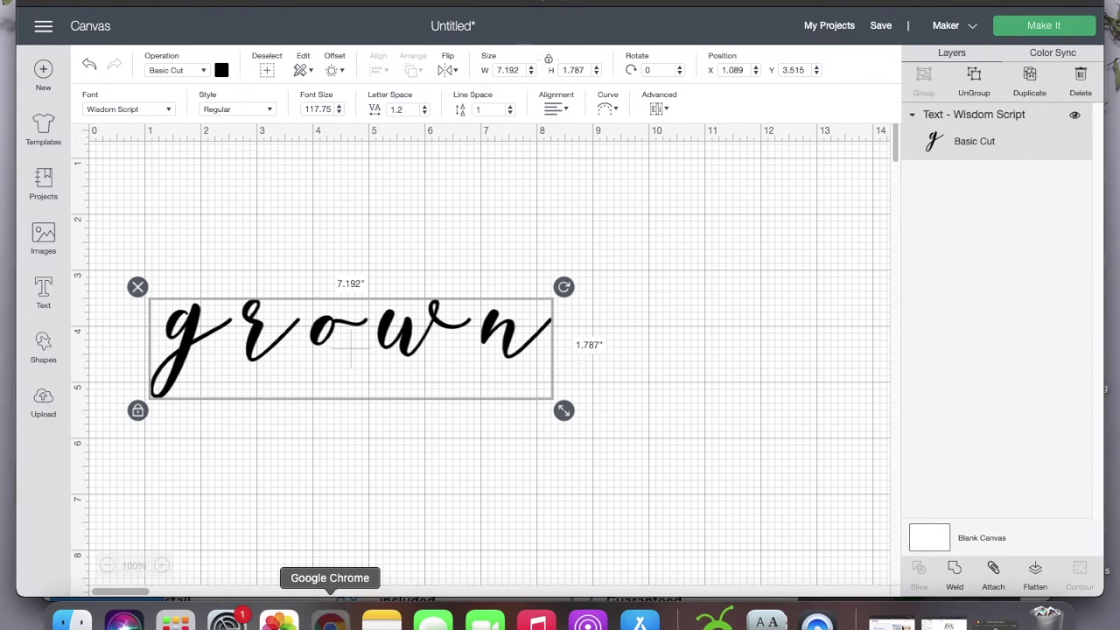
click(531, 9)
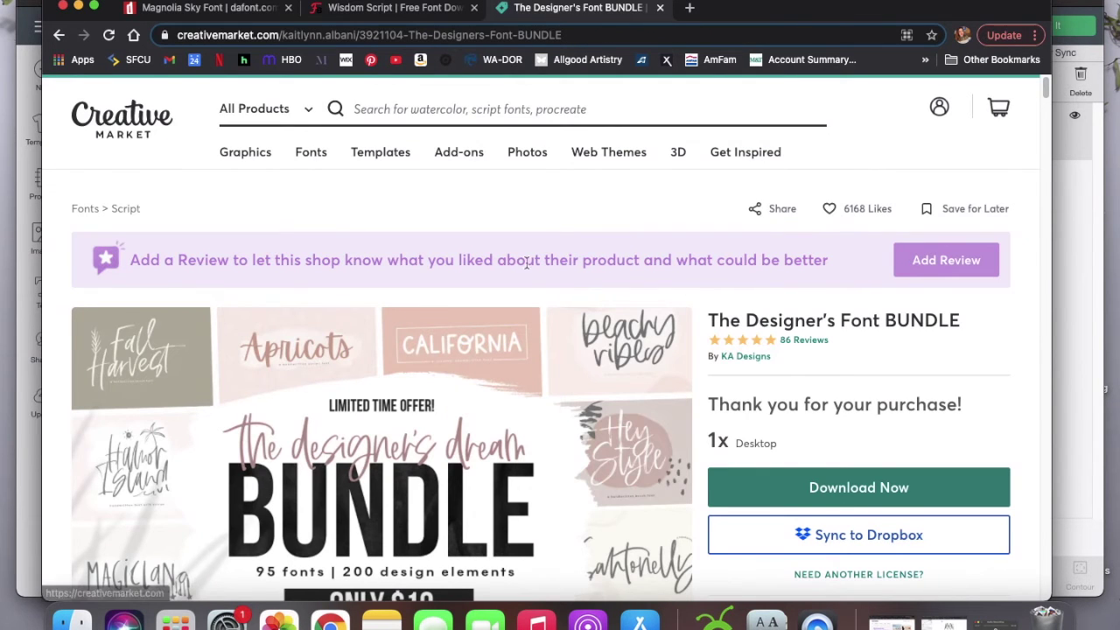
scroll(354, 455, down, 3)
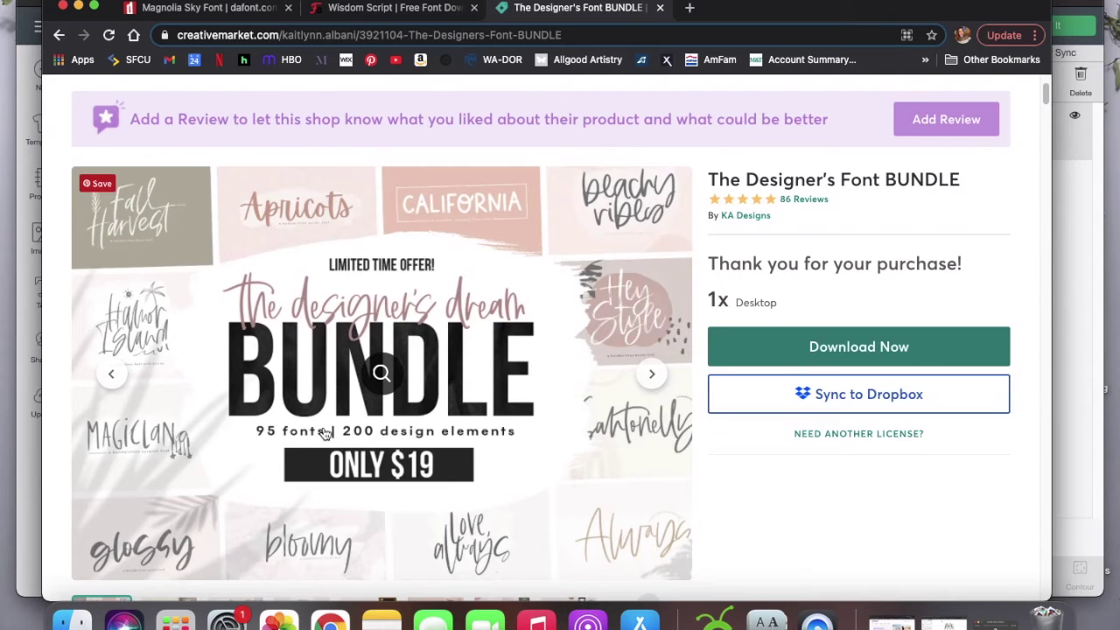
scroll(323, 436, down, 1)
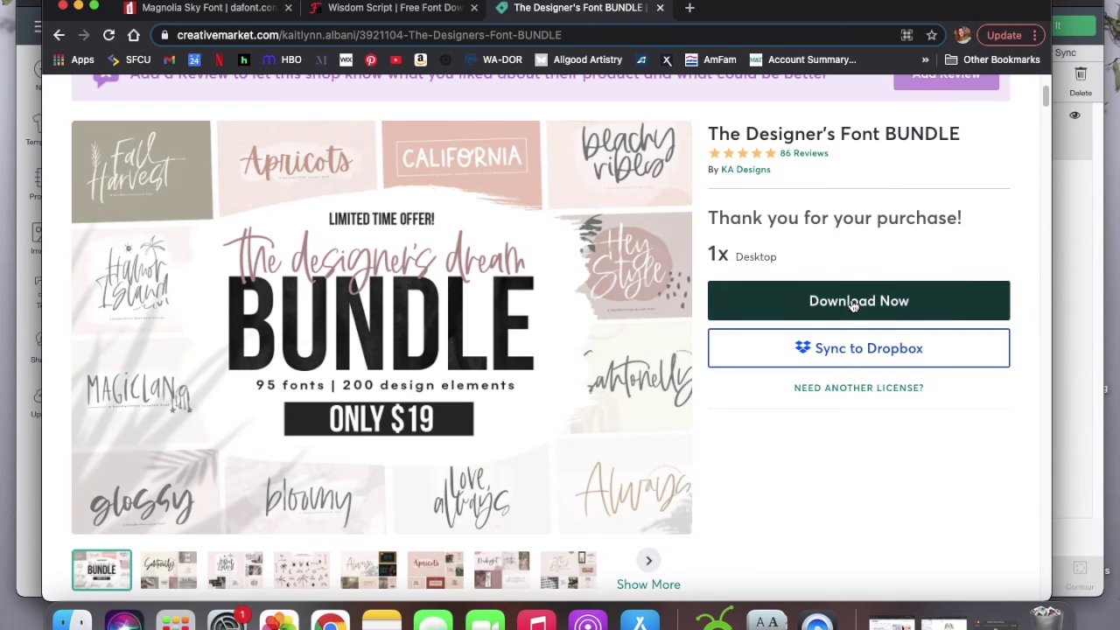
scroll(853, 305, down, 3)
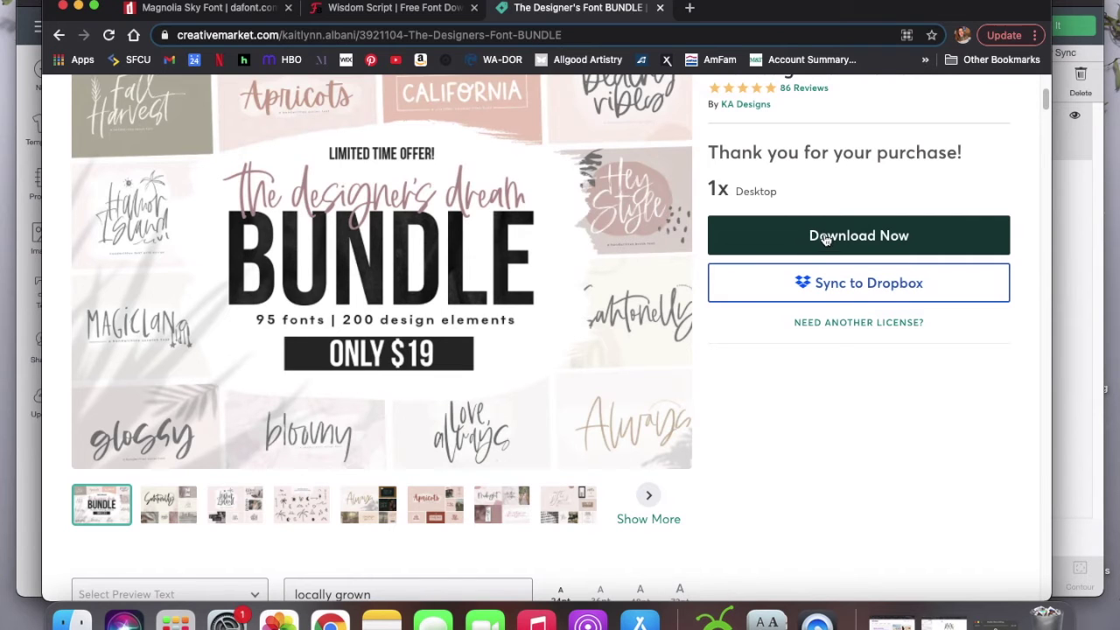
Look up the Downloads folder with a system-wide search and minimize the browser window.
key(super+space)
text(downloads)
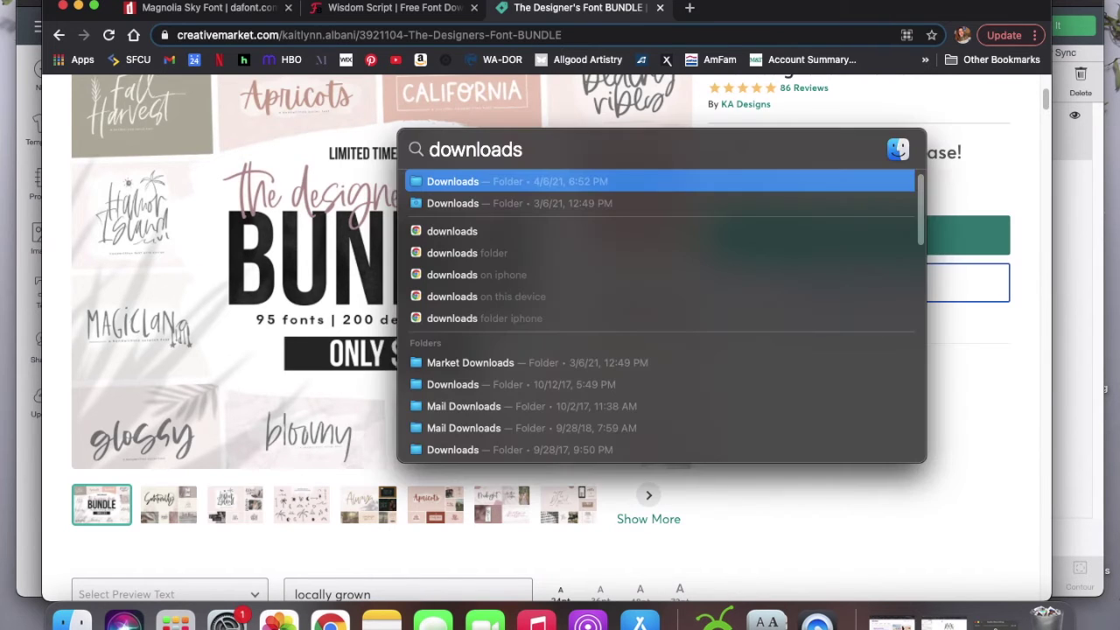
key(Escape)
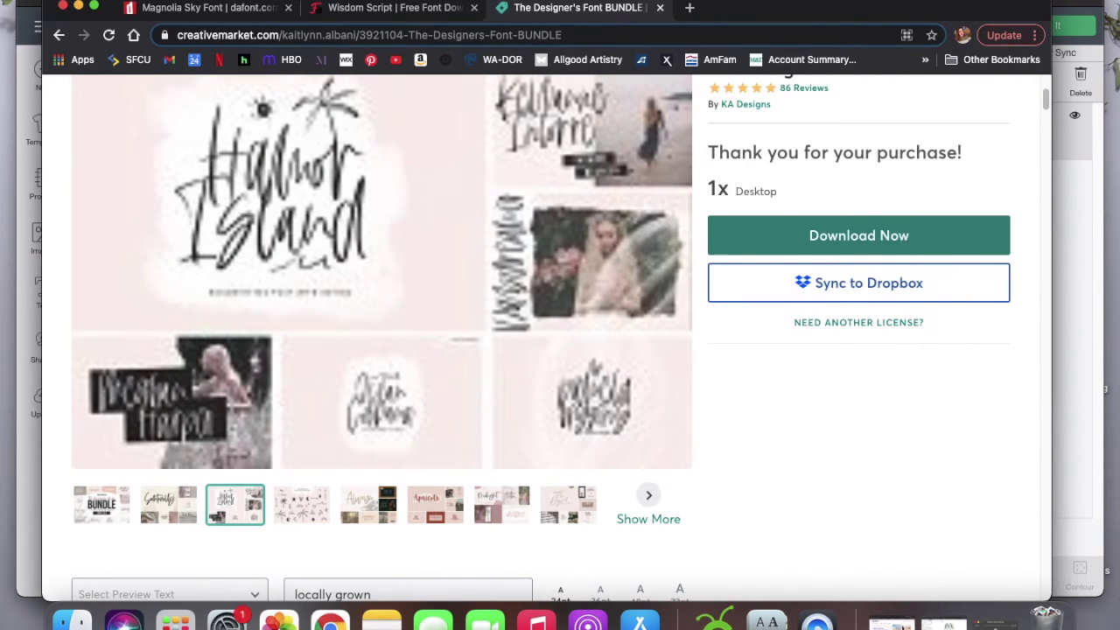
click(79, 7)
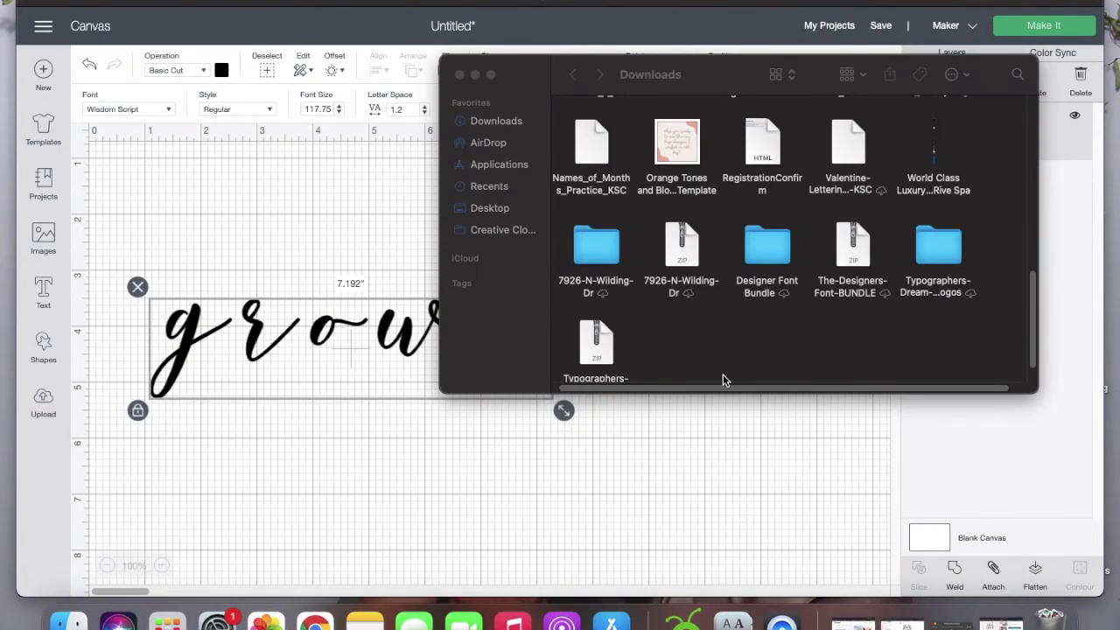
Search this Mac for "designer" from the Downloads folder window.
click(725, 359)
scroll(722, 343, up, 2)
click(1017, 75)
text(desi)
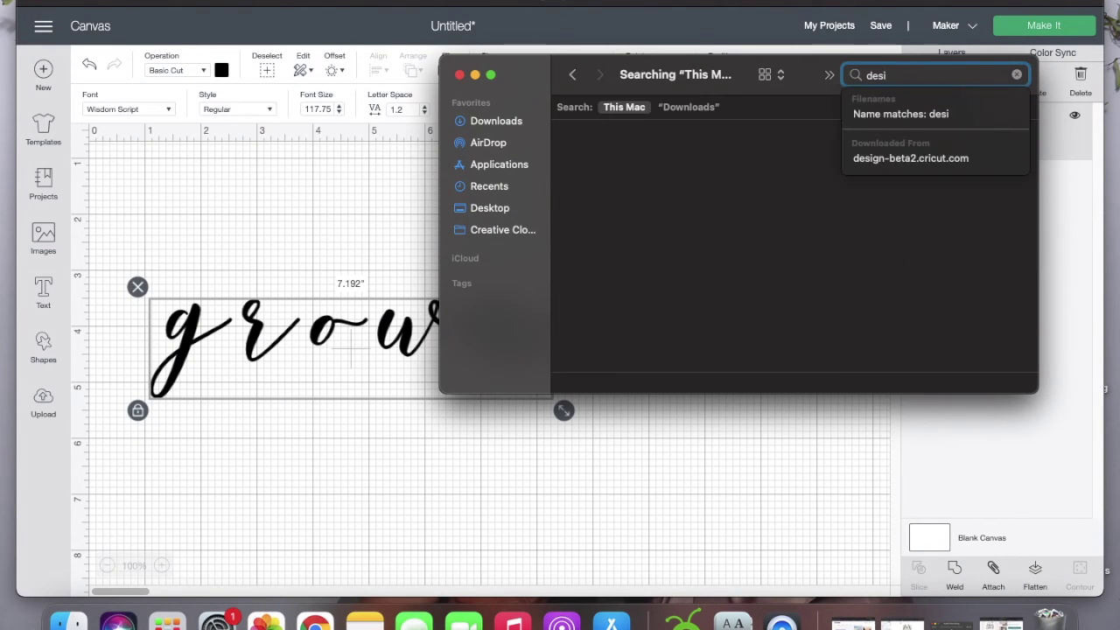
text(gner)
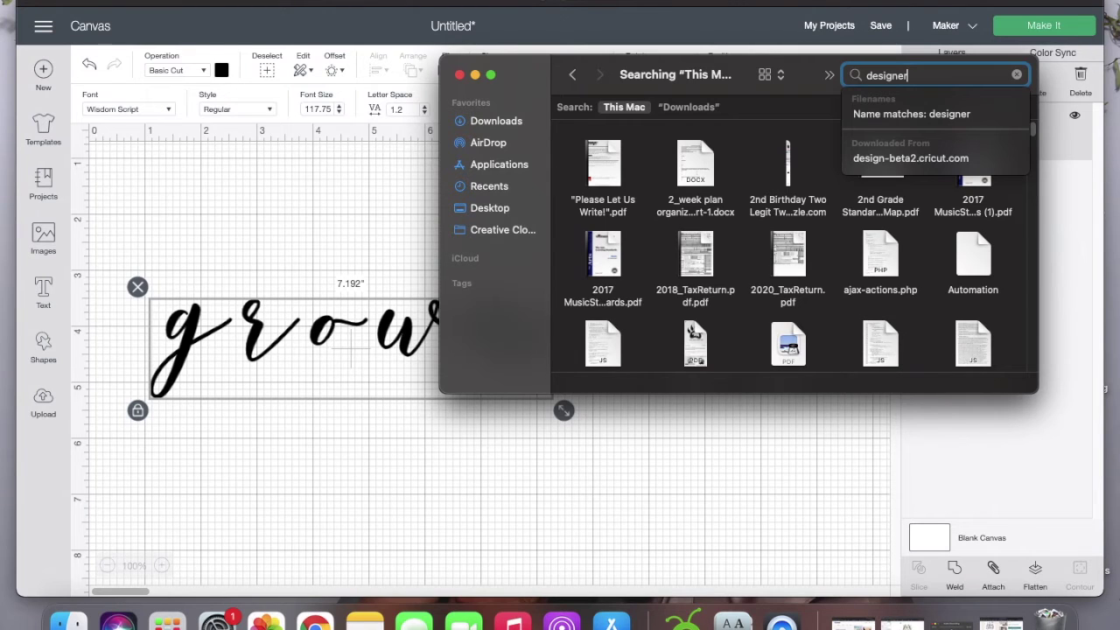
key(Return)
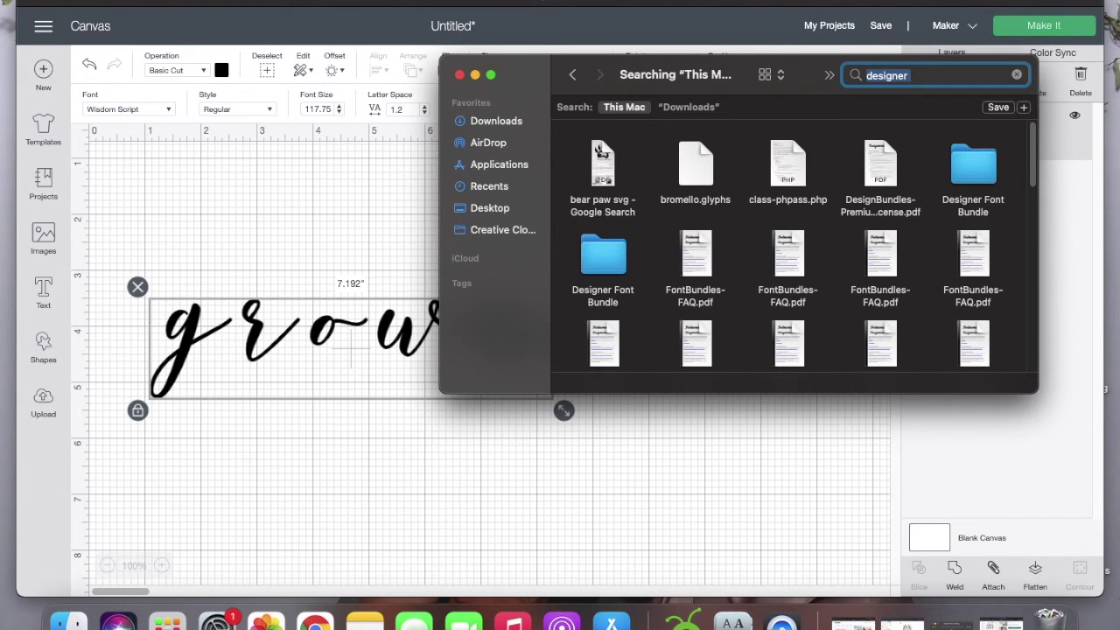
Open the Designer Font Bundle folder and go into the TTF folder inside FONTS.
double_click(602, 302)
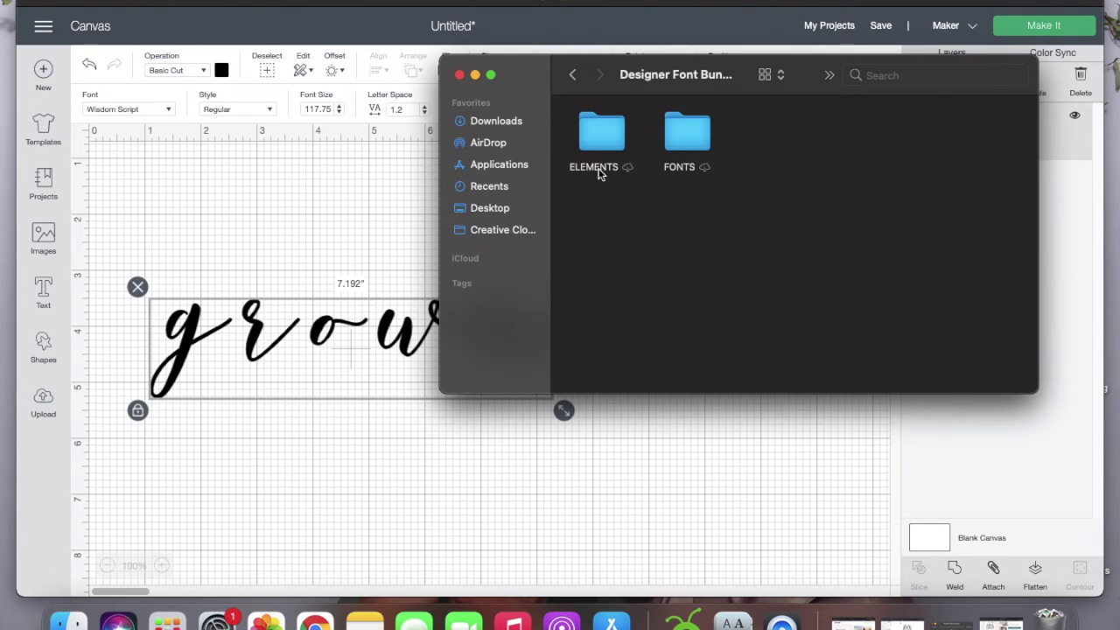
double_click(688, 140)
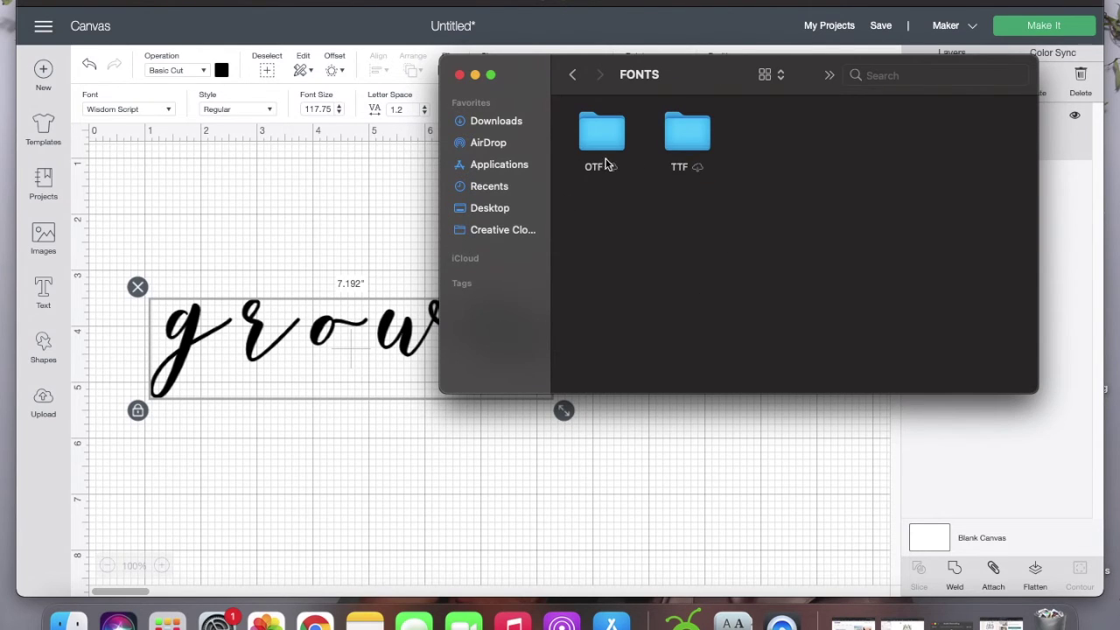
click(696, 134)
key(super+Down)
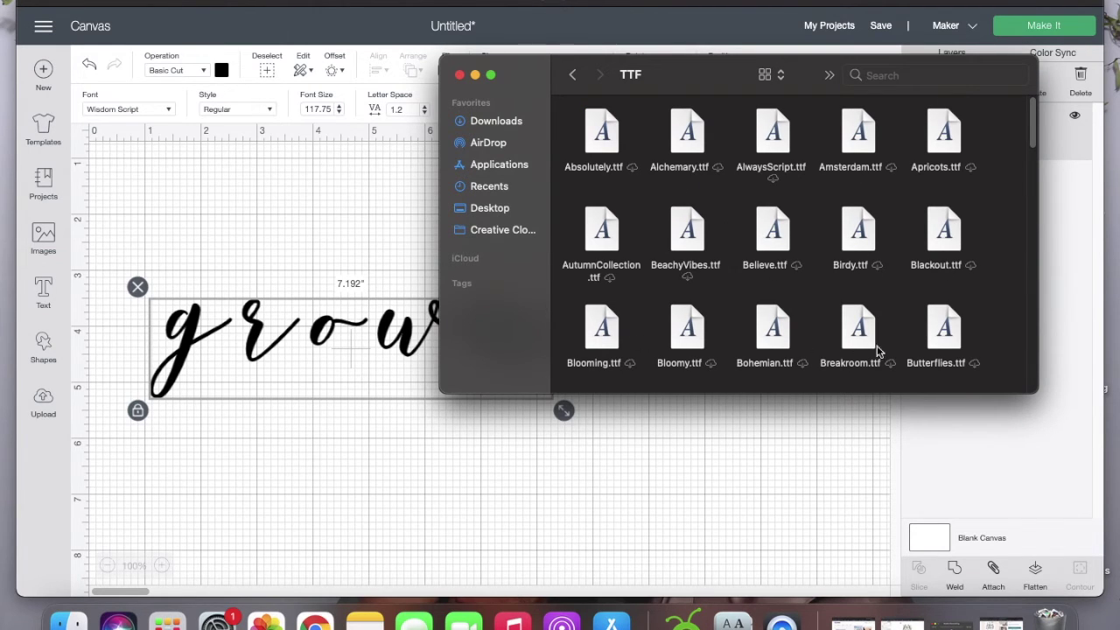
Find TheBrywood Serif.ttf among the bundle's TTF files, open its preview and install the font.
scroll(700, 349, down, 3)
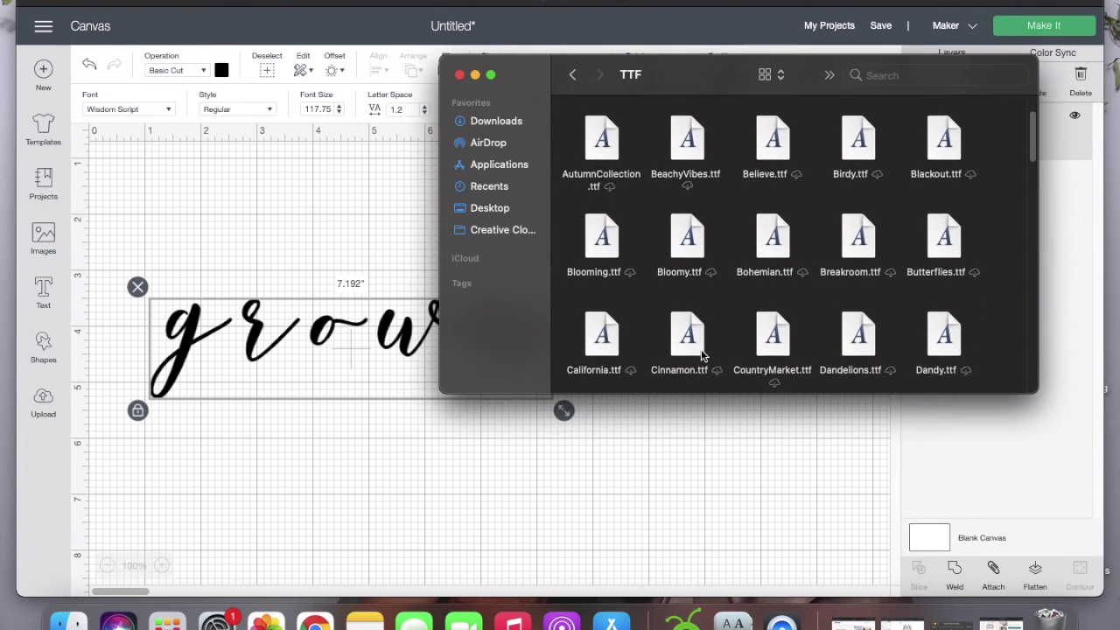
scroll(701, 349, down, 1)
scroll(711, 323, down, 2)
scroll(711, 323, down, 3)
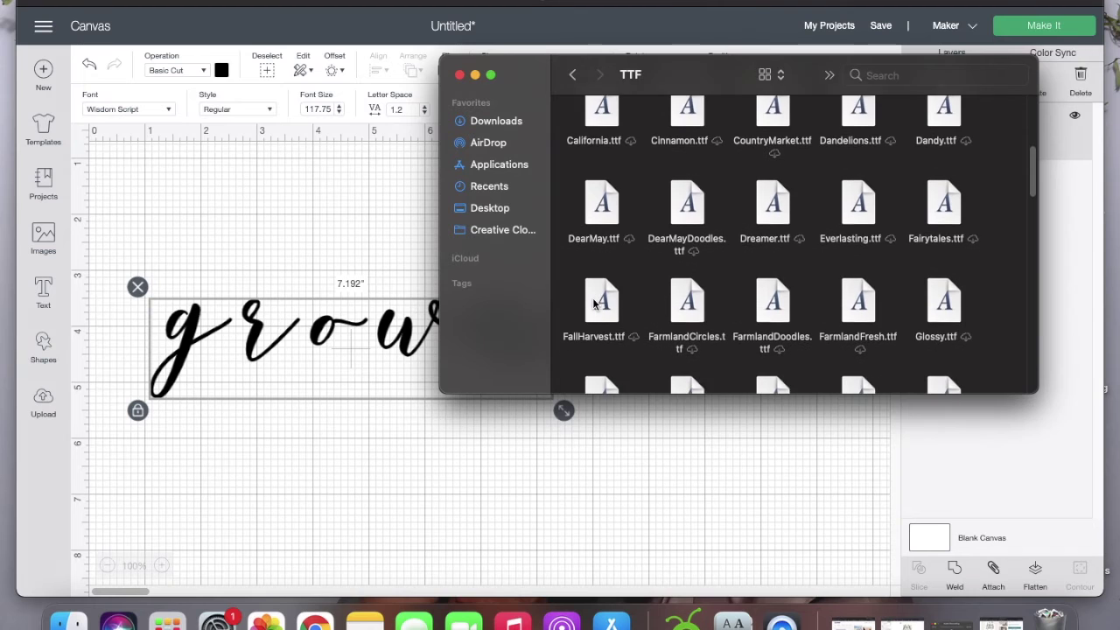
scroll(593, 303, down, 1)
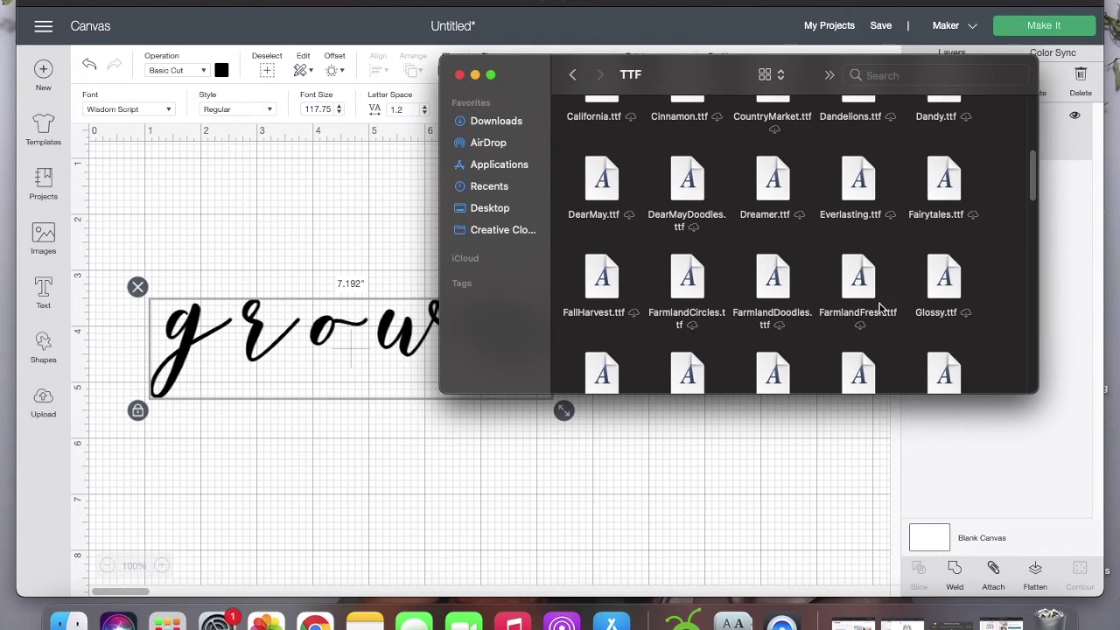
scroll(806, 305, down, 3)
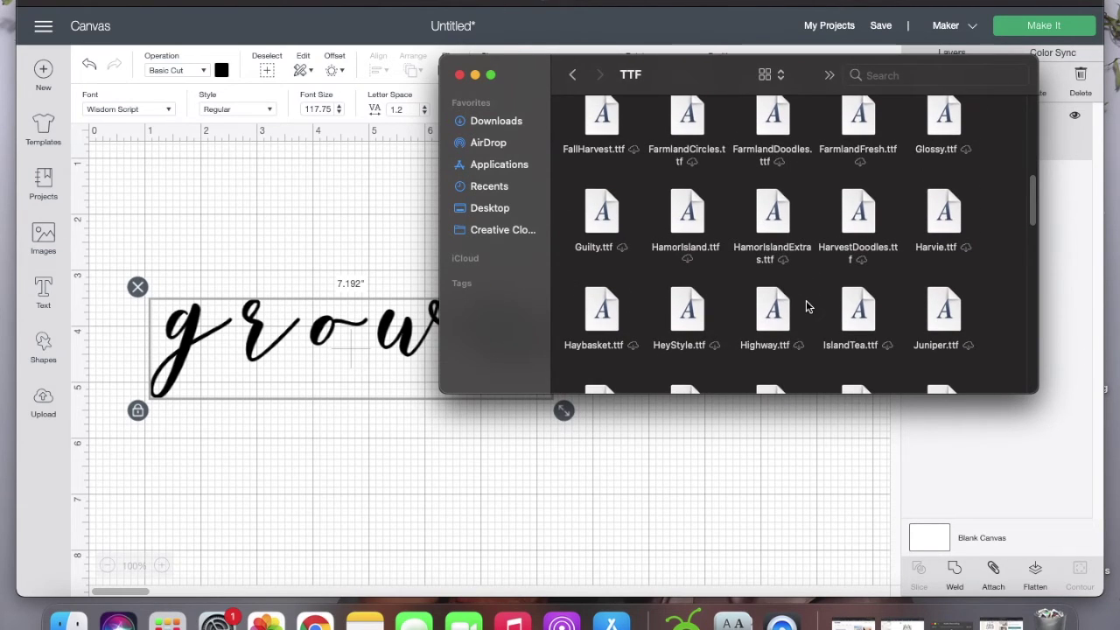
scroll(806, 306, down, 2)
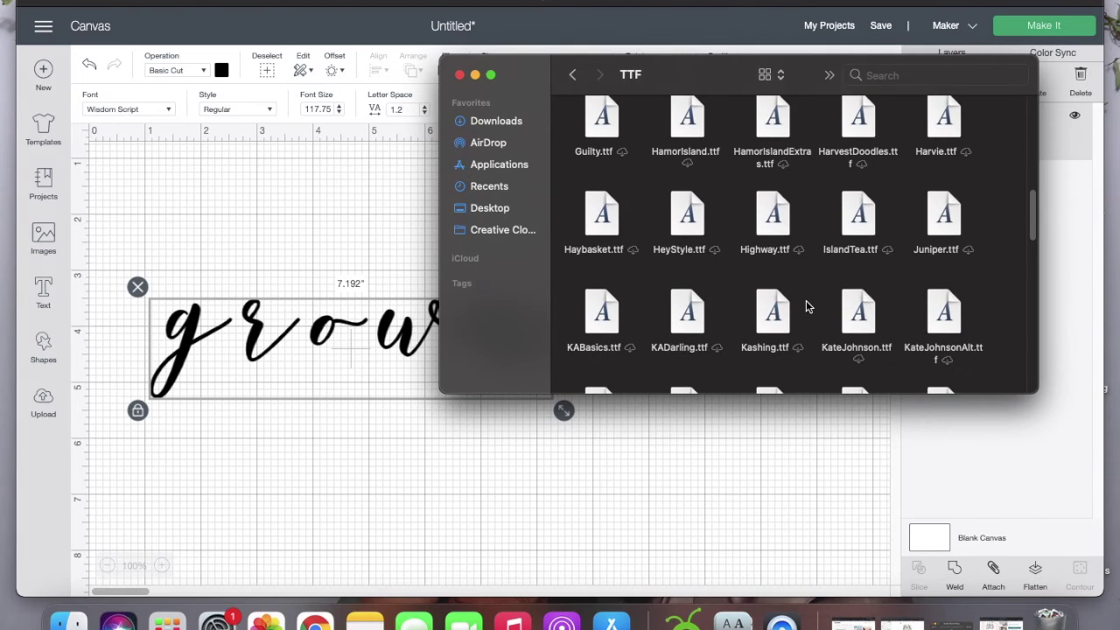
scroll(806, 306, down, 2)
scroll(806, 306, down, 1)
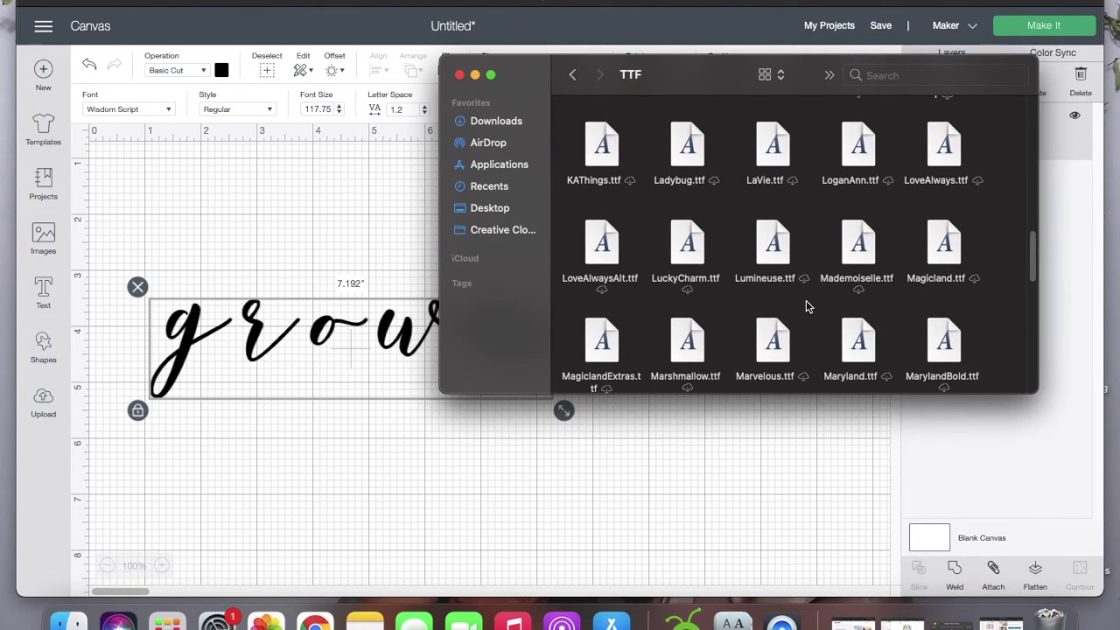
scroll(806, 301, down, 3)
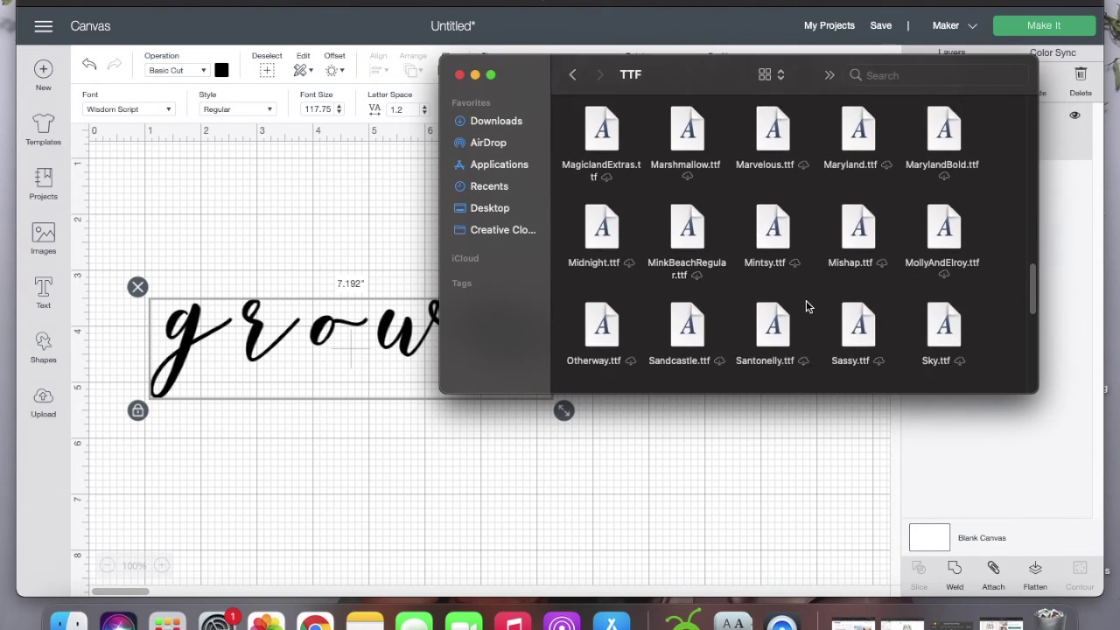
scroll(805, 306, down, 5)
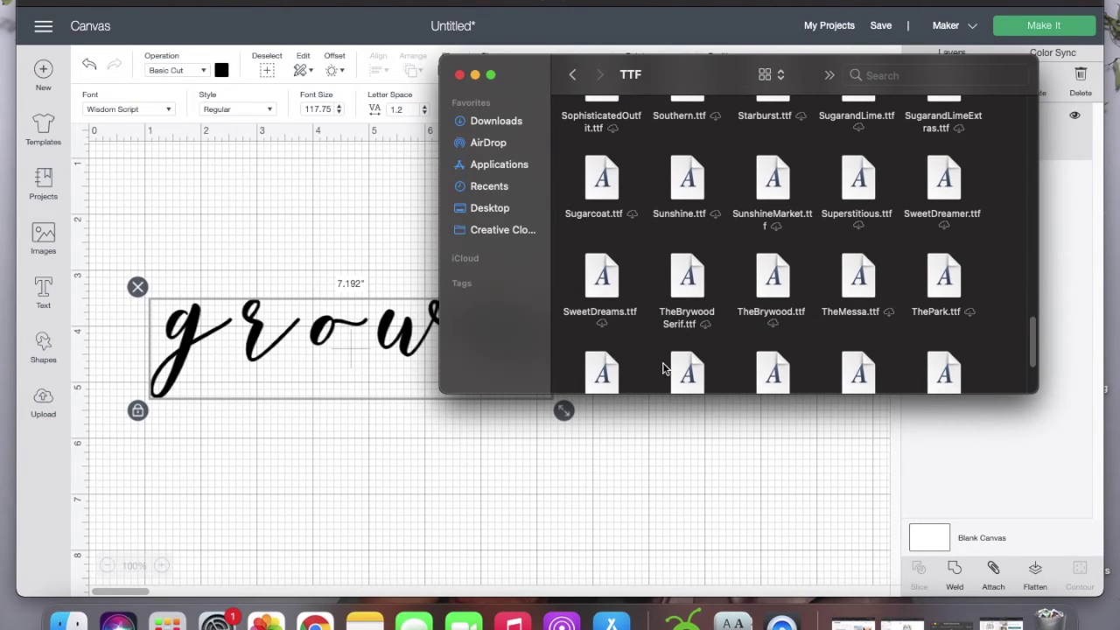
click(691, 278)
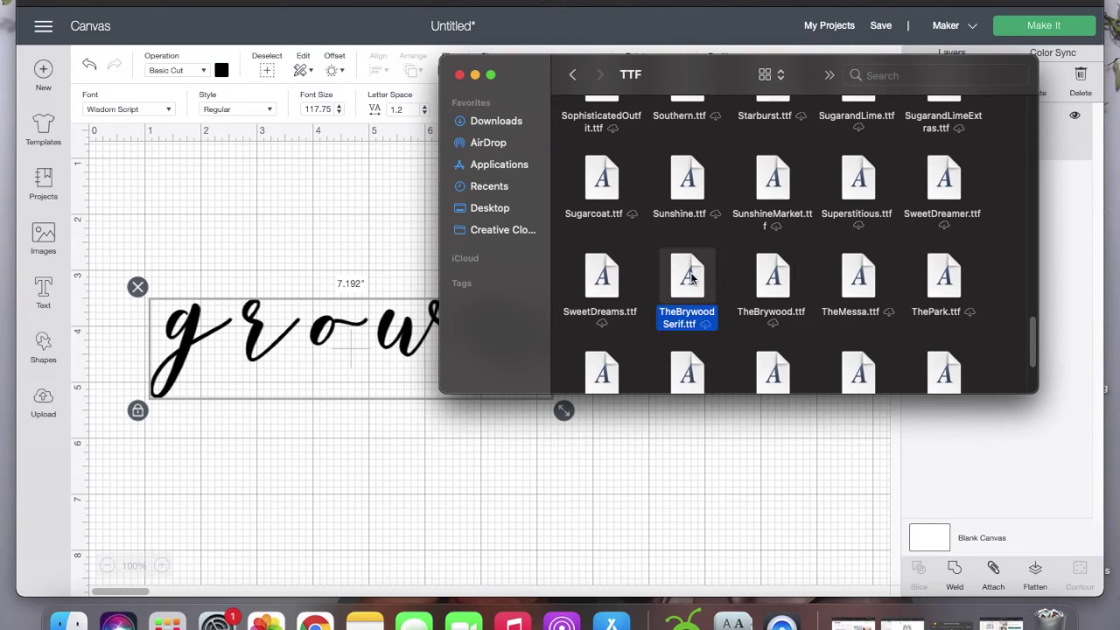
double_click(689, 329)
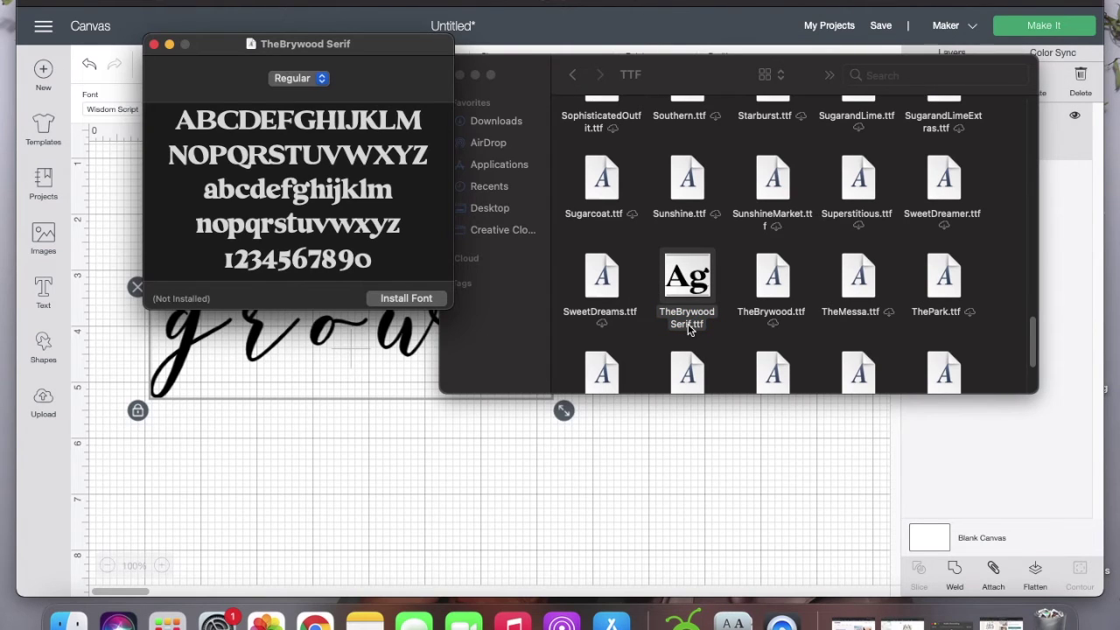
click(397, 299)
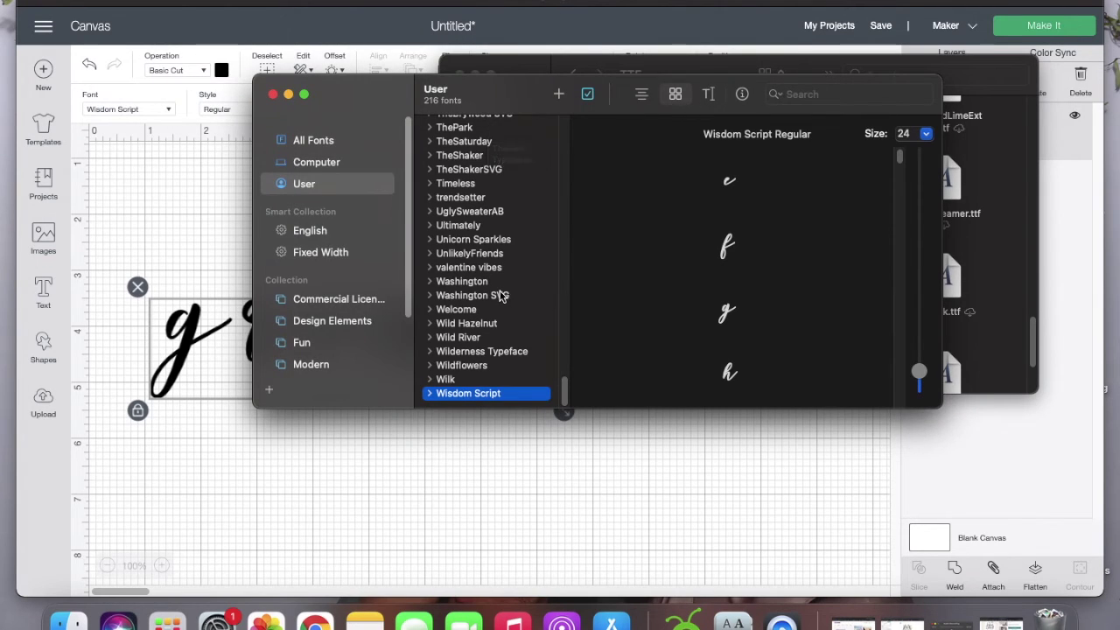
Select TheBrywood Serif among the user fonts in Font Book and manually resolve its duplicate, keeping copy 1 active.
scroll(500, 296, up, 5)
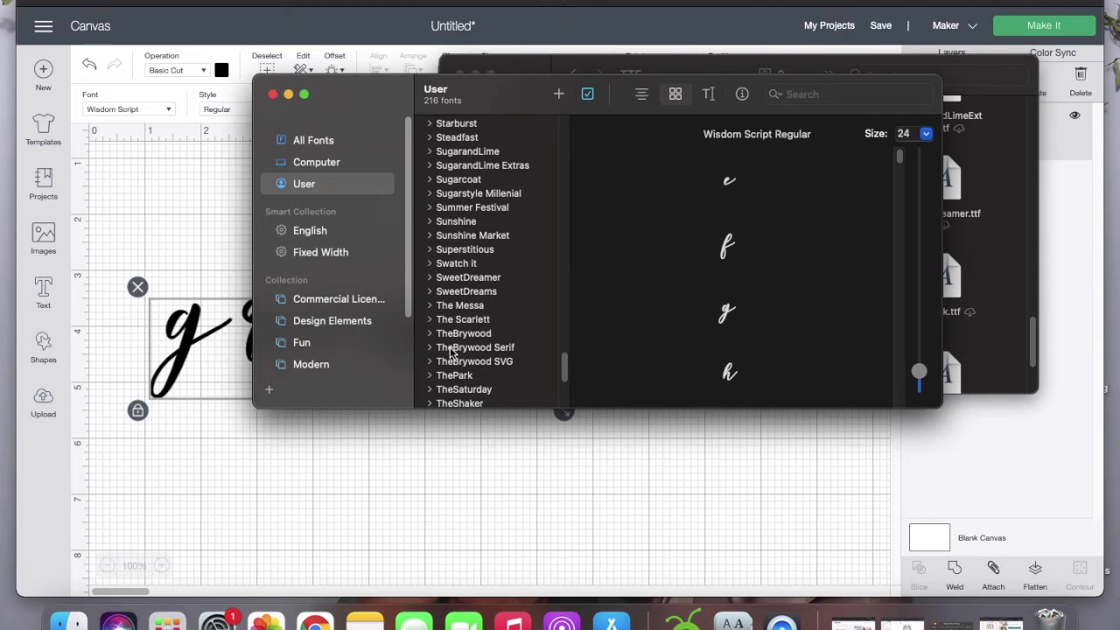
click(454, 350)
click(745, 385)
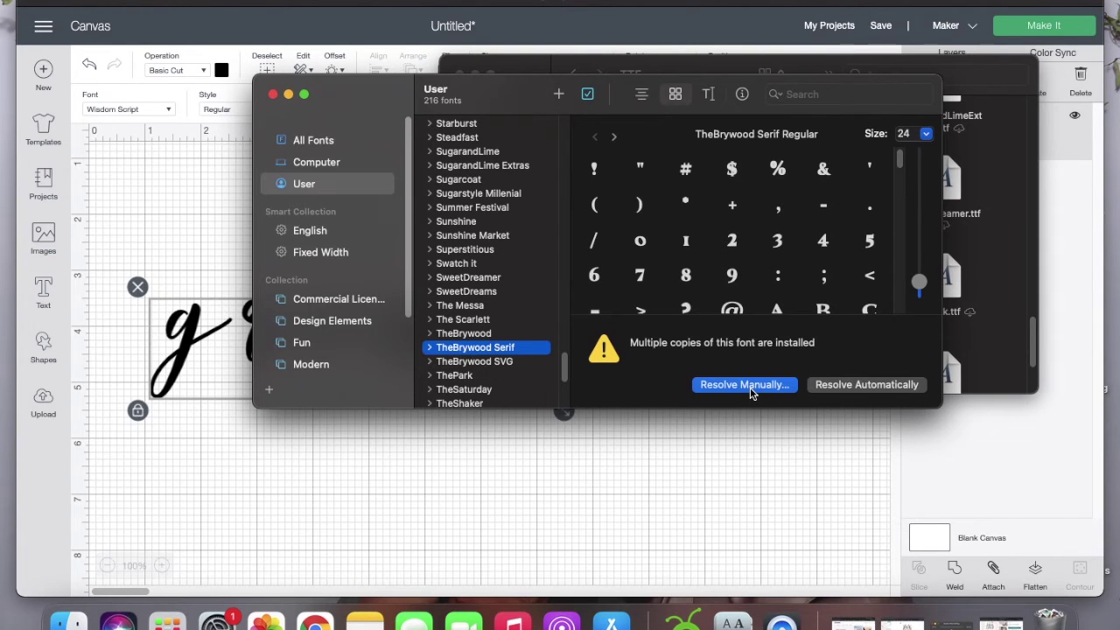
click(801, 442)
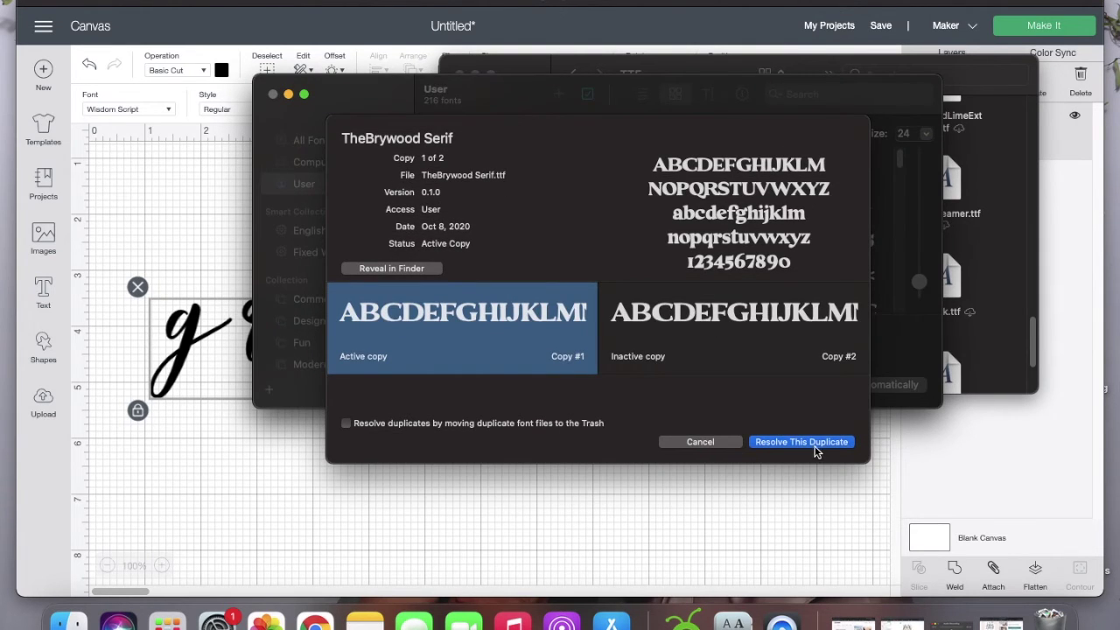
Look through the user font list, close Font Book and return to the Cricut Design Space canvas.
scroll(491, 345, down, 1)
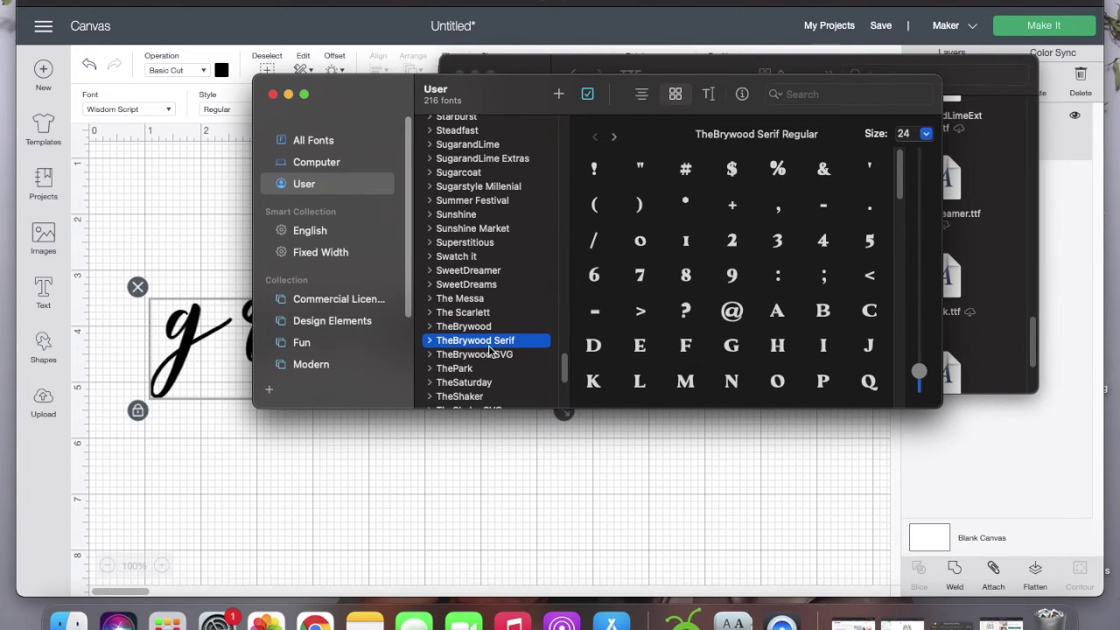
scroll(711, 293, down, 15)
scroll(711, 294, up, 15)
click(271, 95)
click(287, 161)
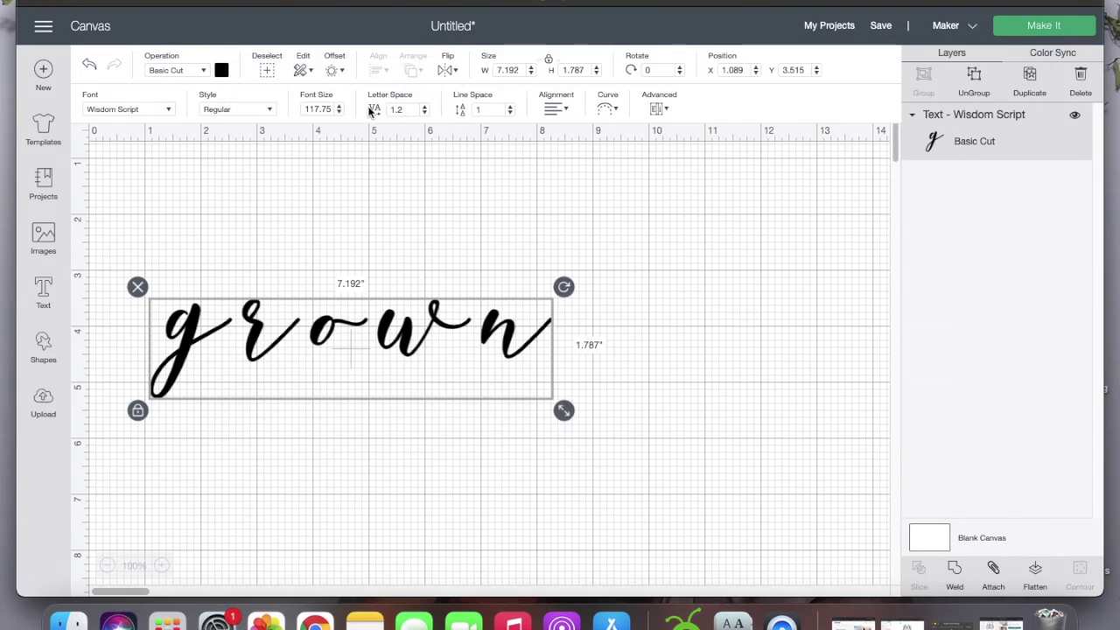
Search the font list for "thebyrwood", then close the list and deselect the "grown" text.
click(131, 111)
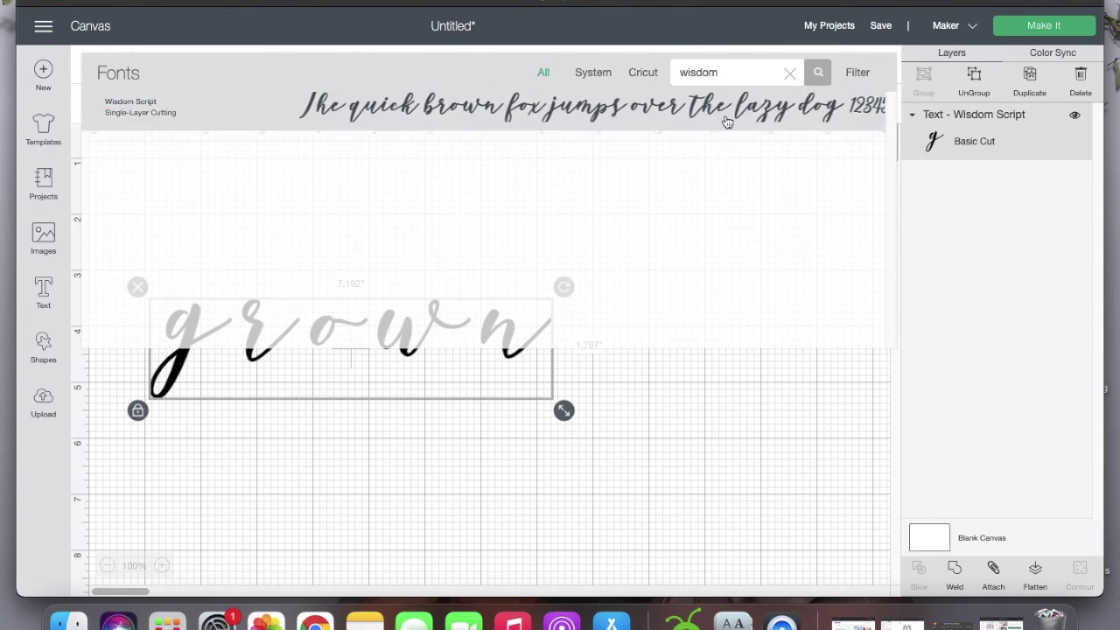
drag(724, 73, 639, 77)
text(thebyrwood)
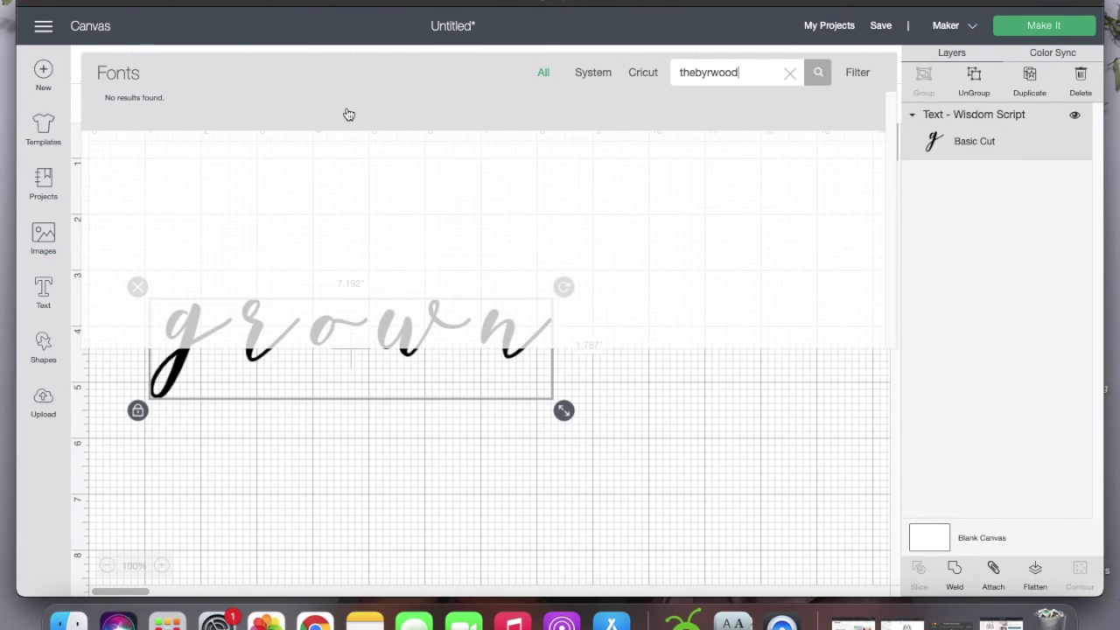
click(761, 508)
click(469, 534)
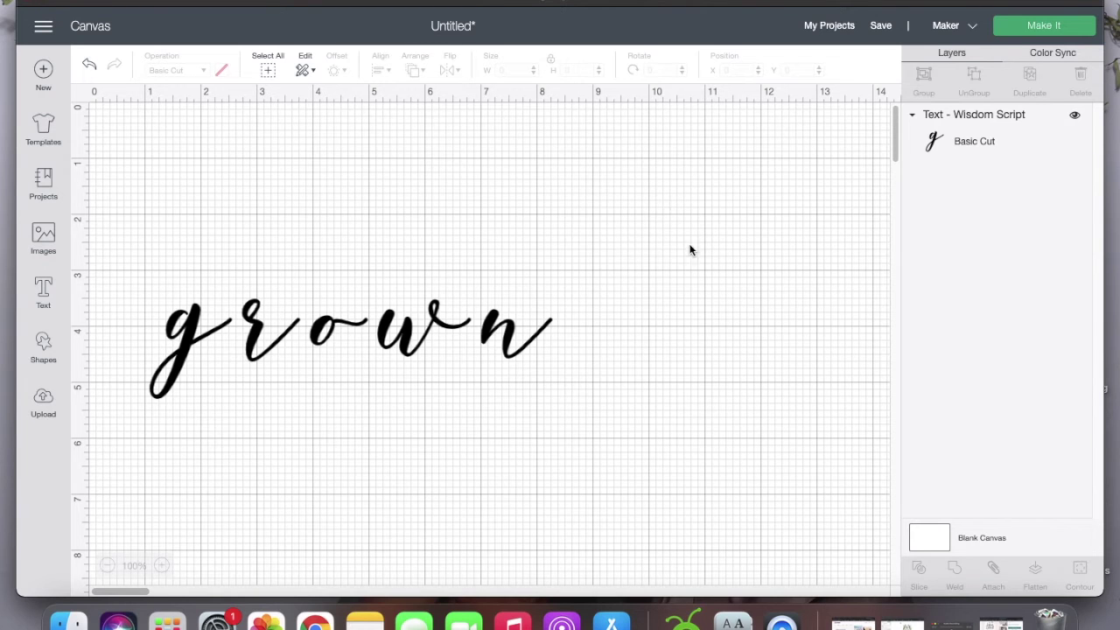
Save the project under the title "locally grown".
click(881, 25)
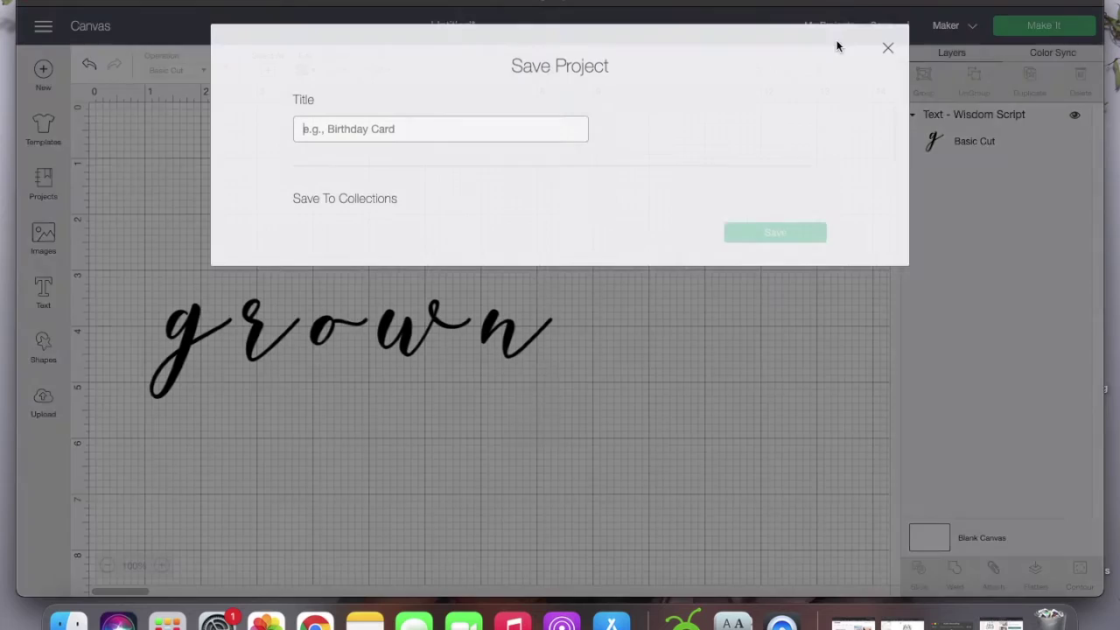
text(locally grown)
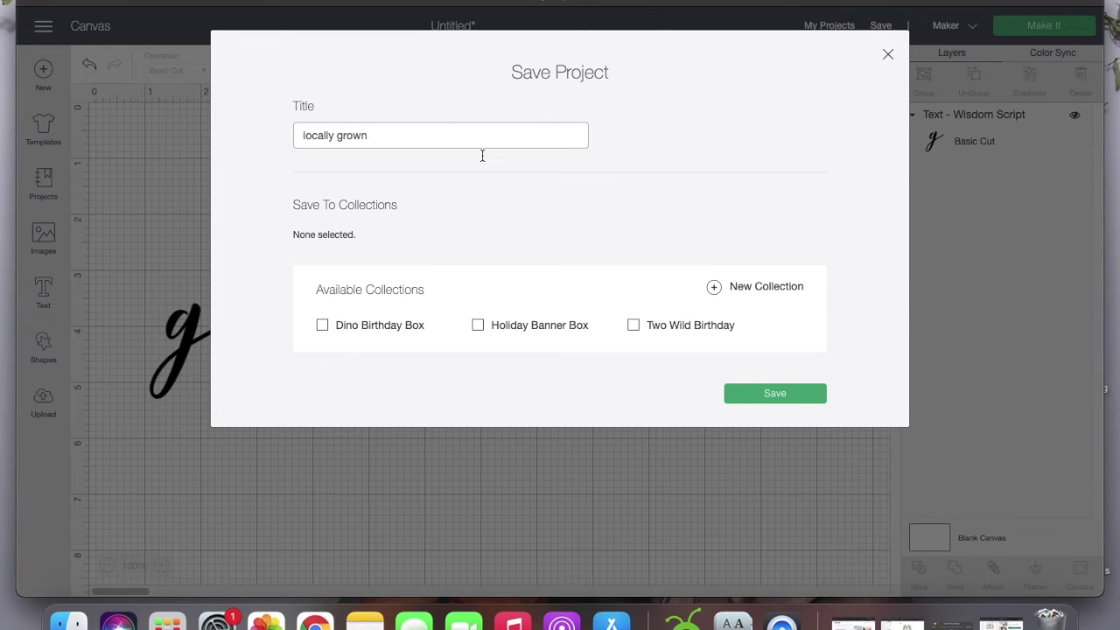
click(805, 393)
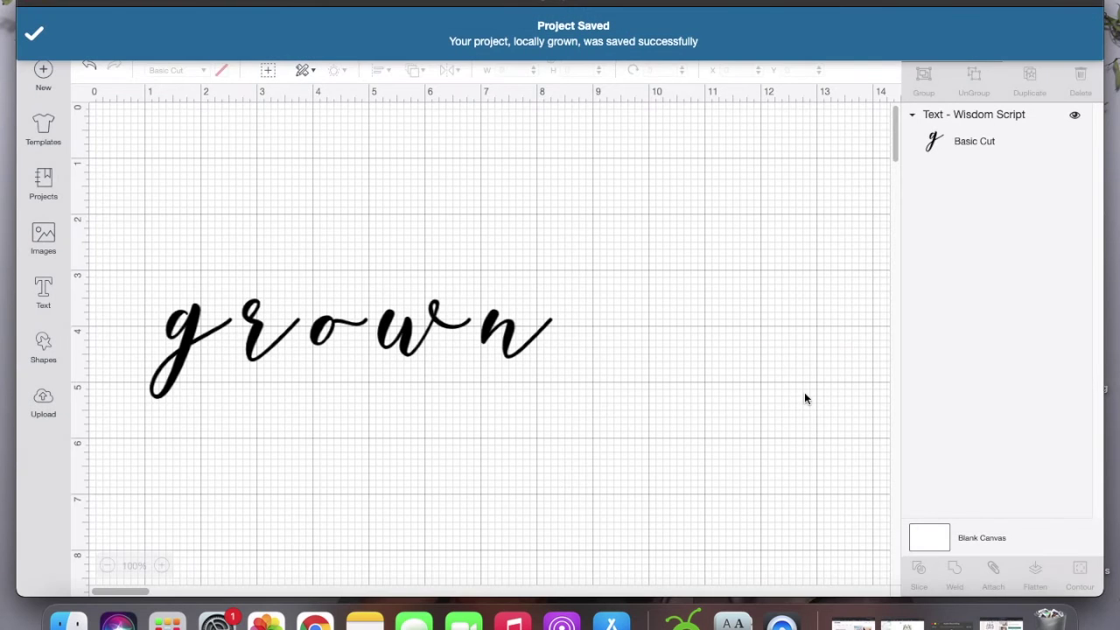
Quit Cricut Design Space completely and return to the desktop.
click(87, 0)
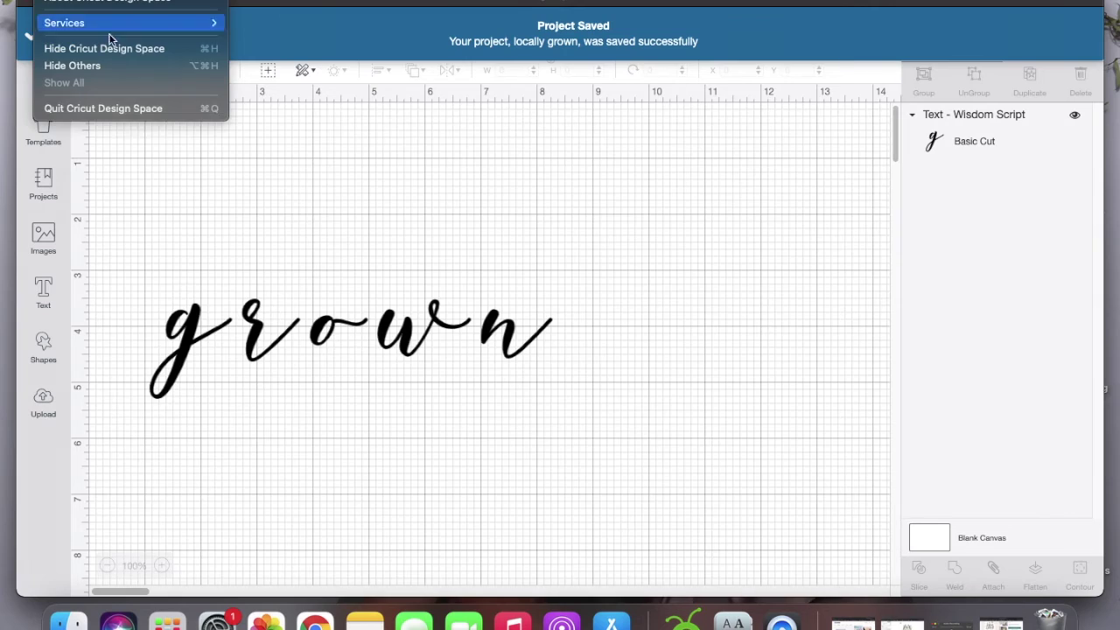
click(125, 110)
click(624, 337)
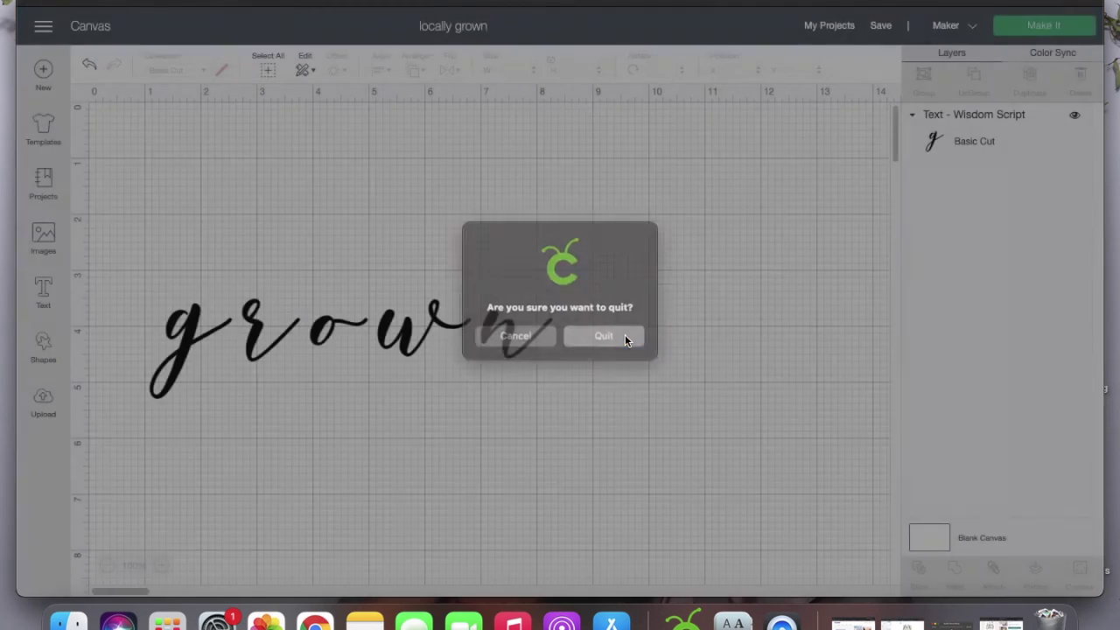
click(475, 75)
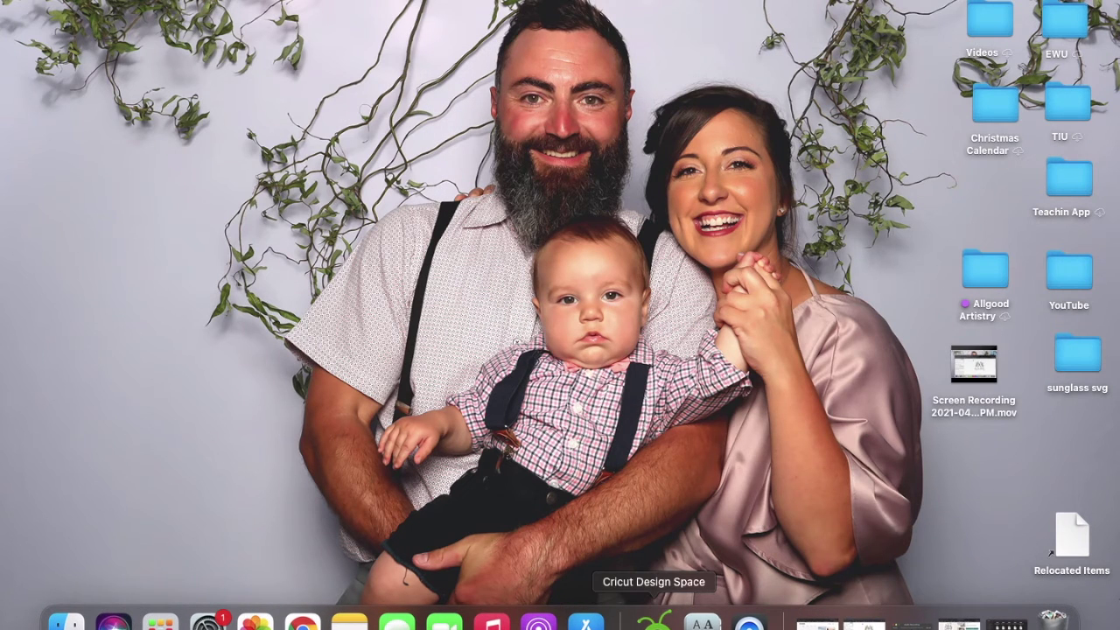
Relaunch Cricut Design Space and dismiss the scheduled maintenance and What's New notices.
click(653, 619)
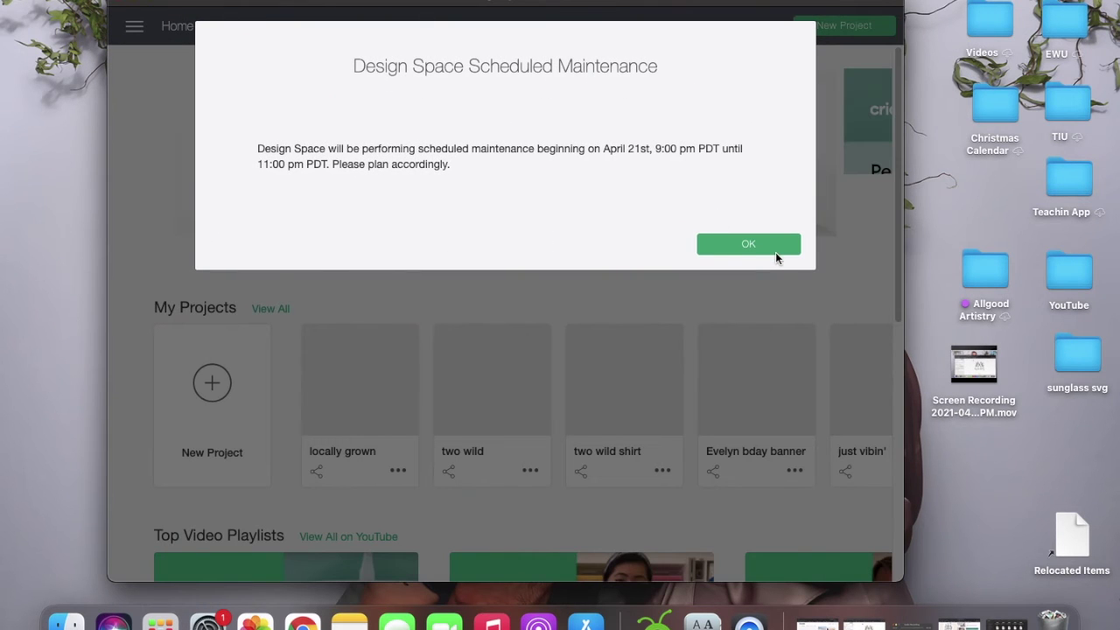
click(771, 244)
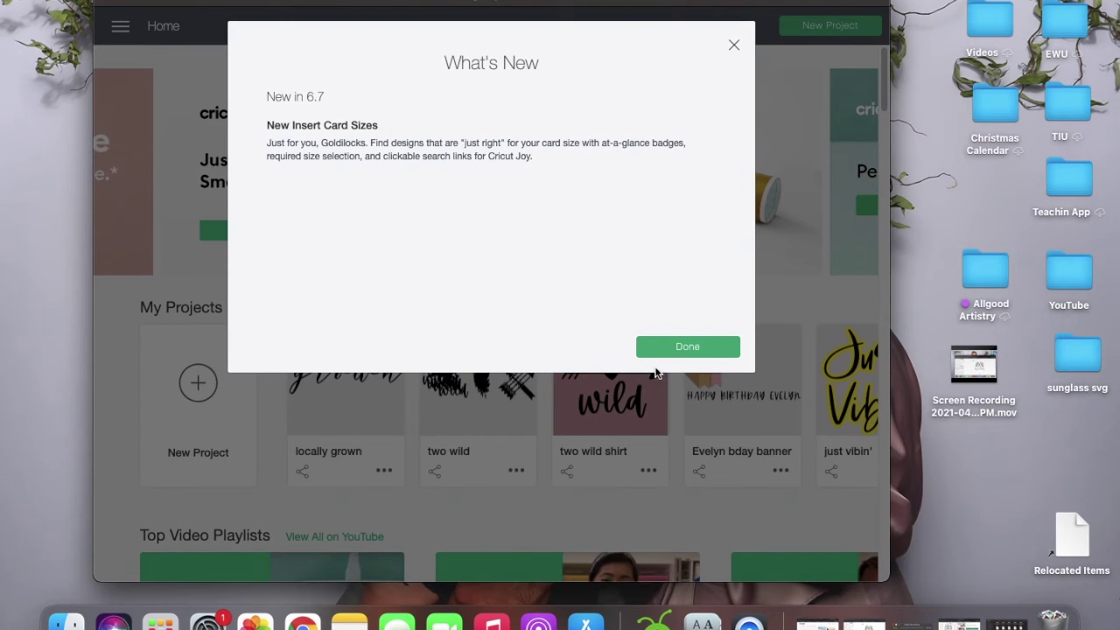
click(672, 352)
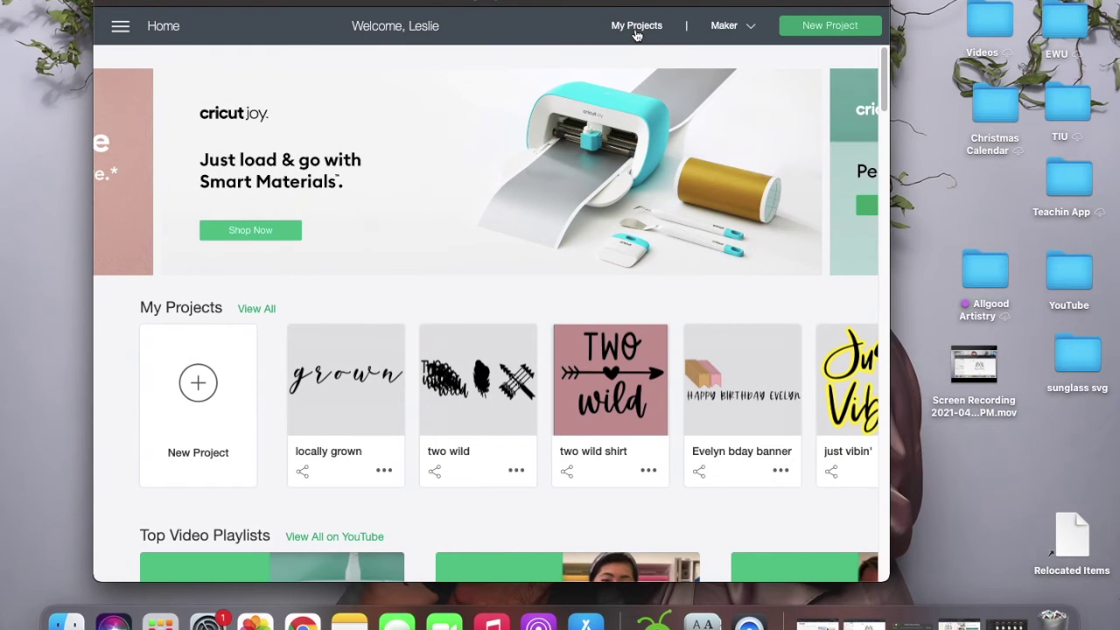
Enlarge the window and open the saved "locally grown" project from My Projects for customizing on the canvas.
click(636, 29)
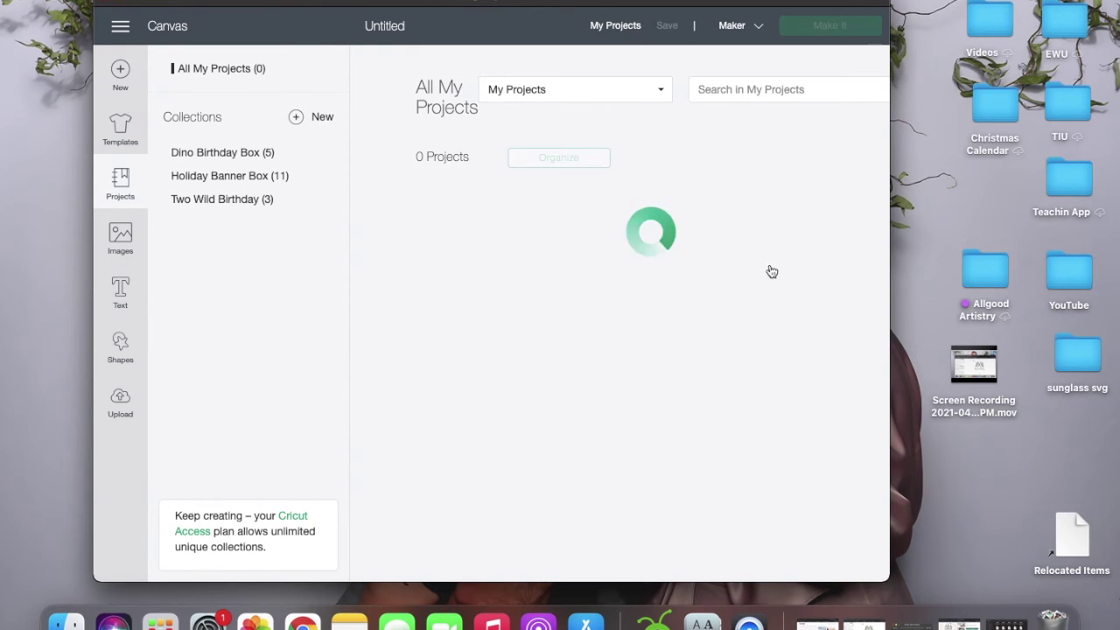
drag(891, 581, 1108, 603)
drag(662, 4, 617, 4)
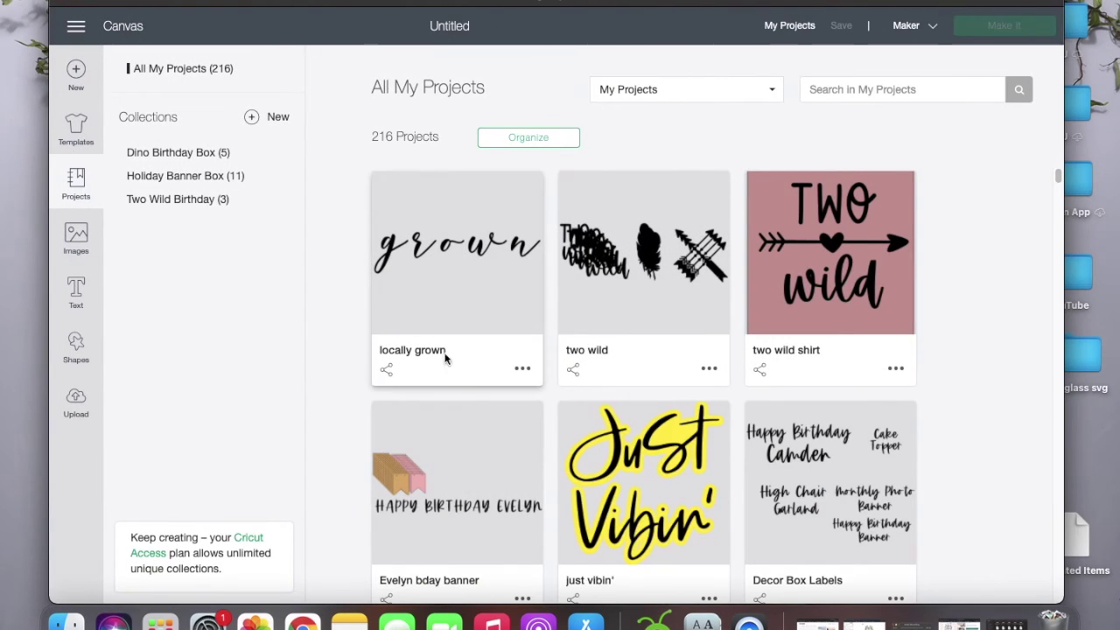
click(423, 291)
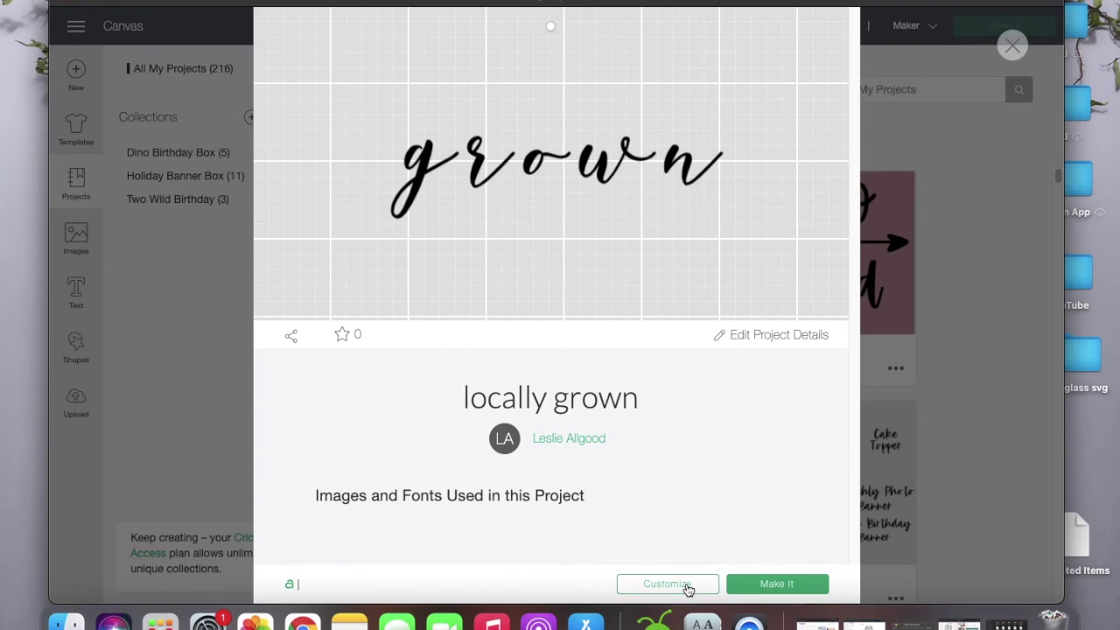
click(686, 585)
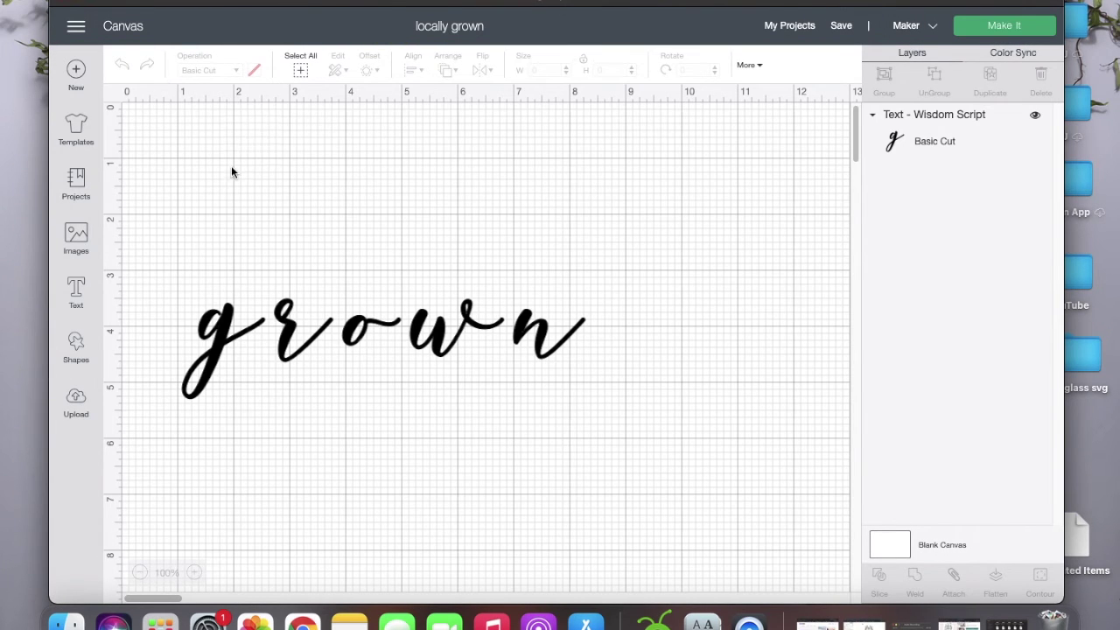
Add a new text object reading "locally" in the TheBrywood Serif font, found by searching "thebrywood".
click(83, 306)
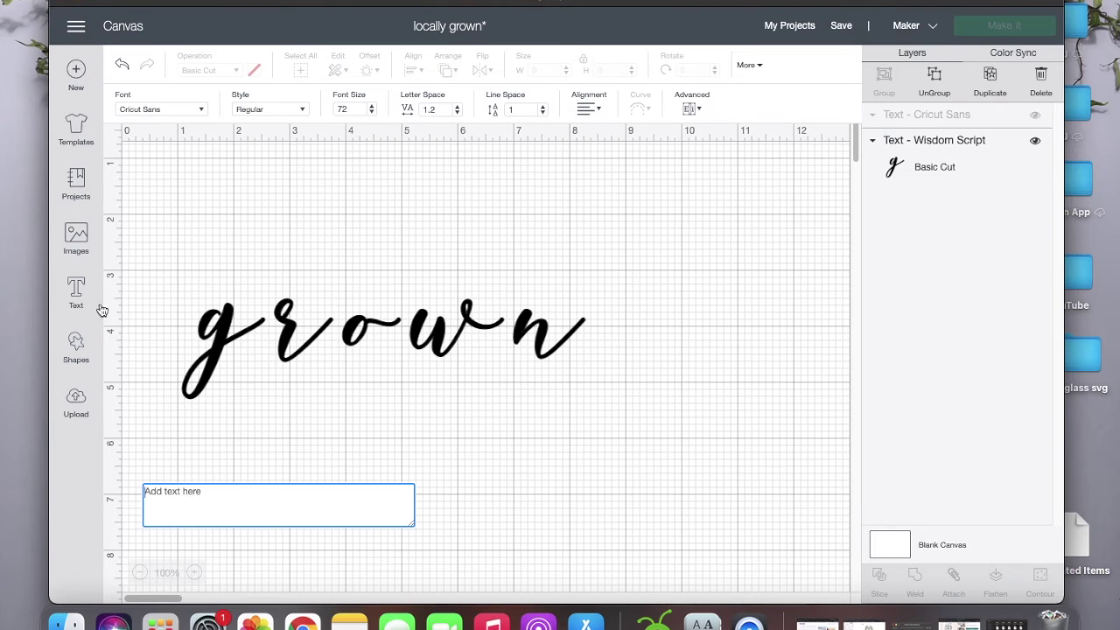
click(184, 107)
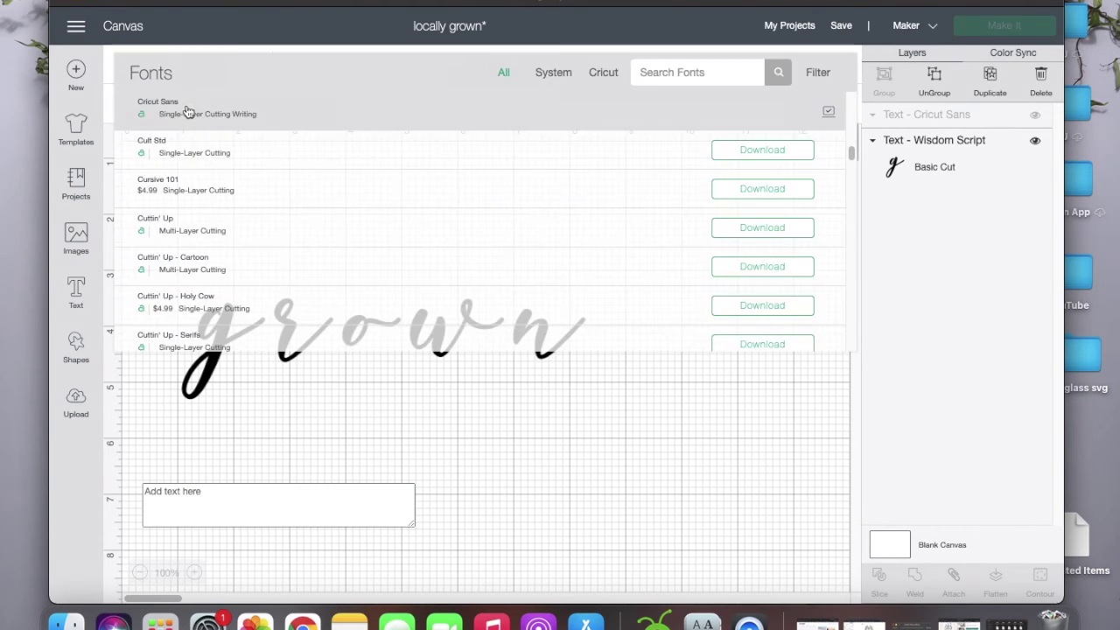
click(693, 66)
text(thebrywood)
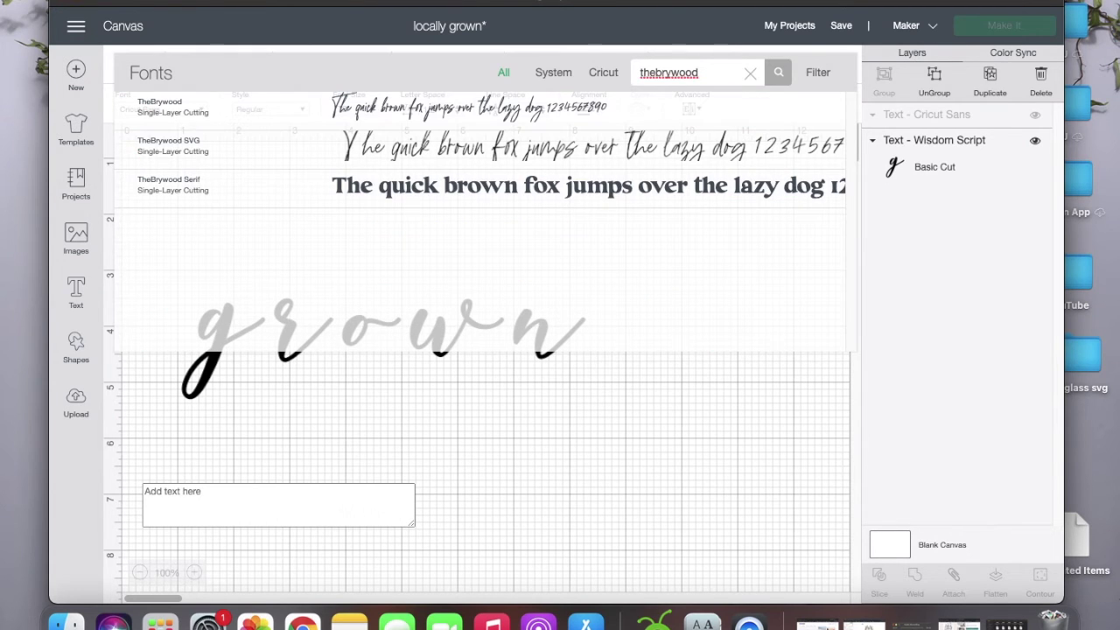
click(426, 196)
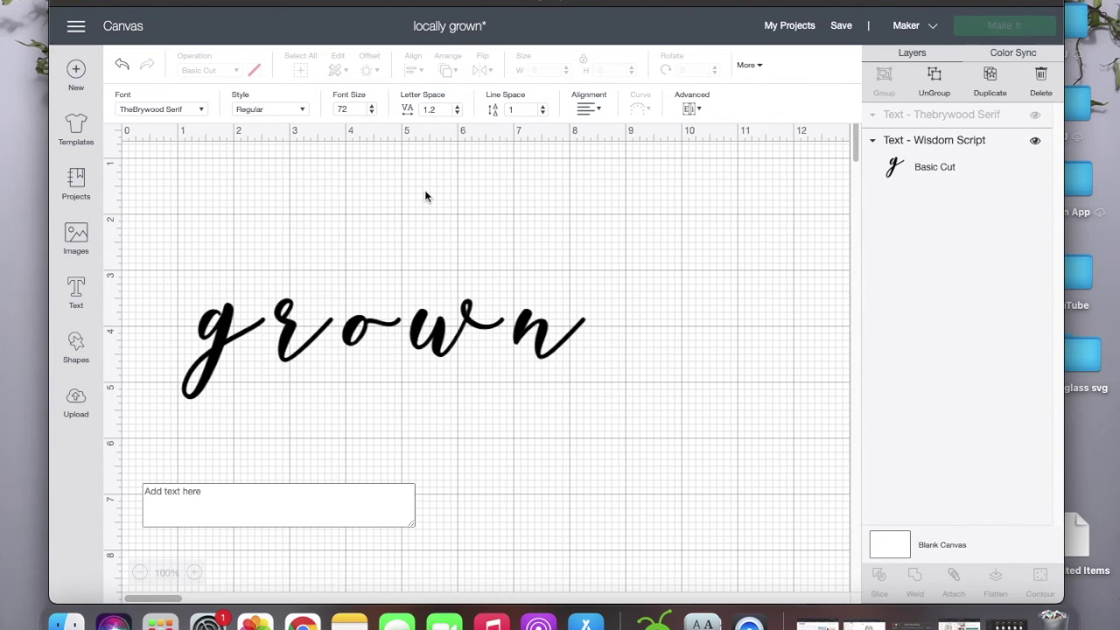
click(237, 493)
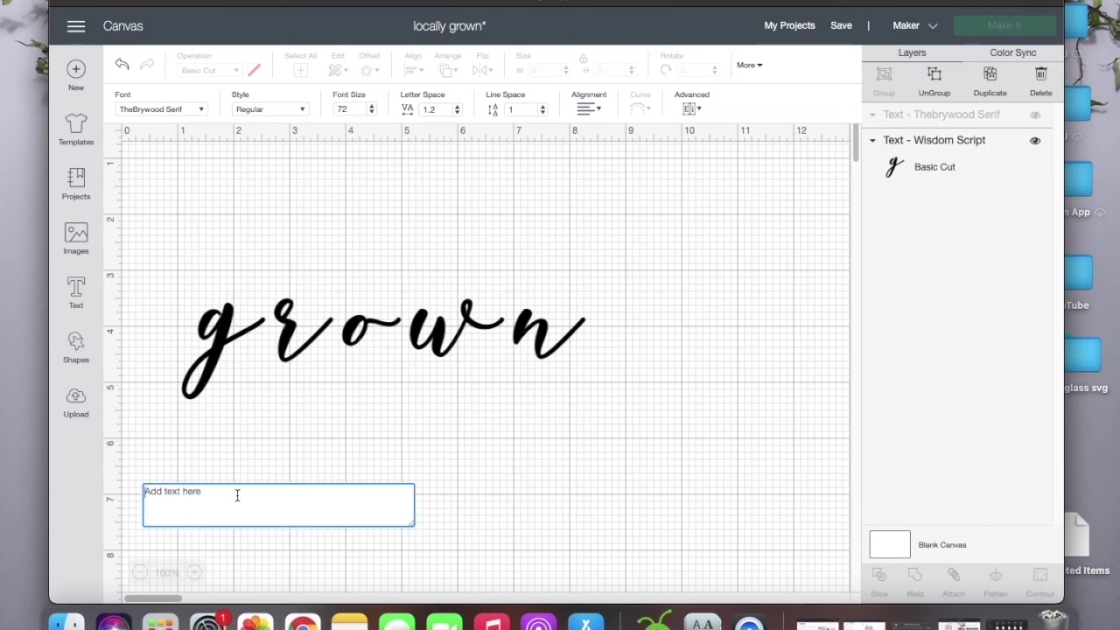
text(locally)
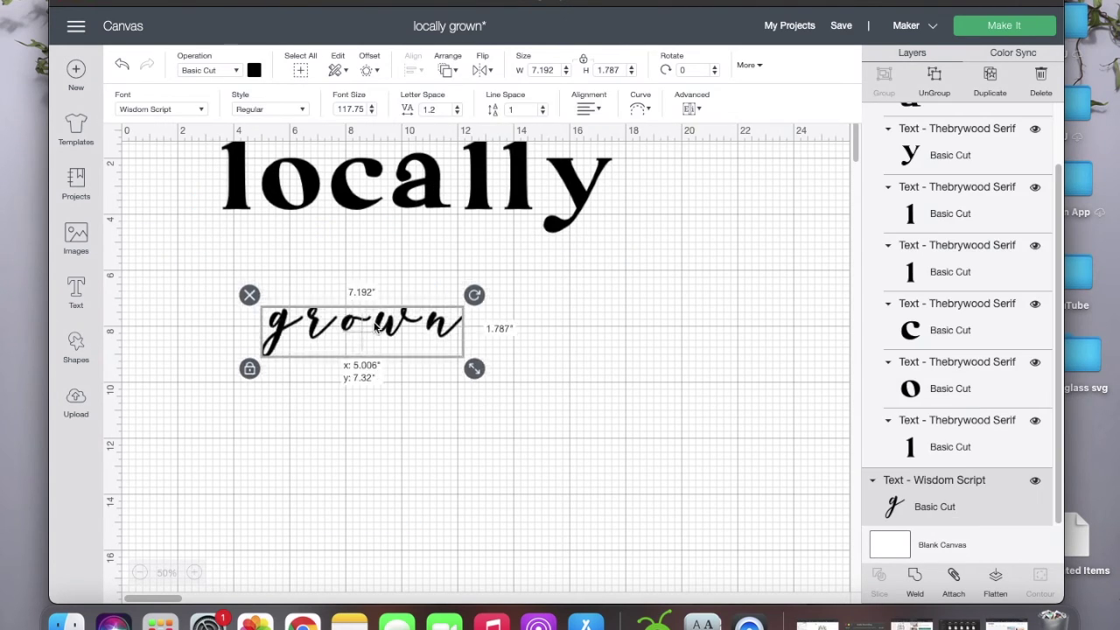
Arrange the two words on the canvas so that "grown" sits directly beneath "locally".
click(473, 369)
click(455, 300)
drag(394, 153, 433, 197)
click(405, 316)
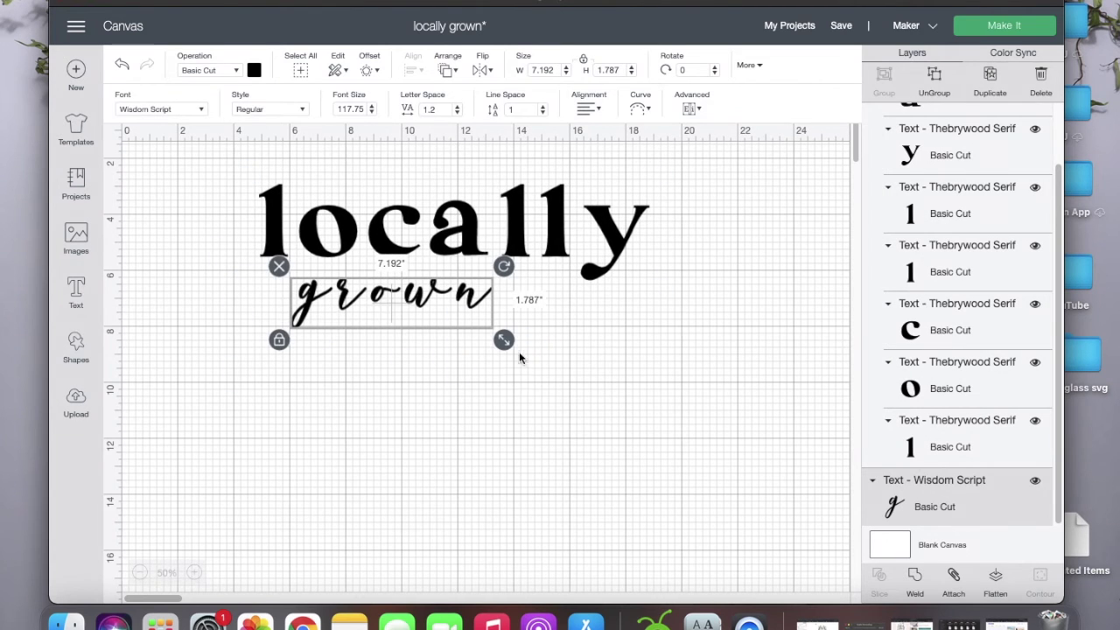
Enlarge "grown" proportionally to about 12.3 inches wide and fit it closely beneath "locally".
drag(503, 341, 577, 425)
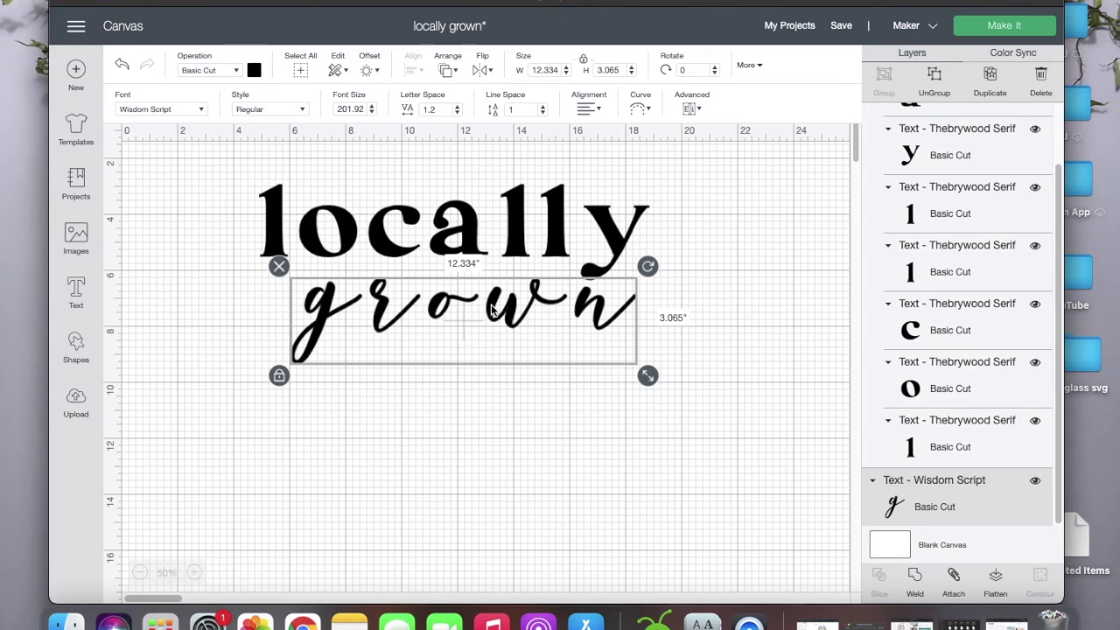
mouse_move(497, 308)
mouse_down()
mouse_move(448, 312)
mouse_move(479, 304)
mouse_up()
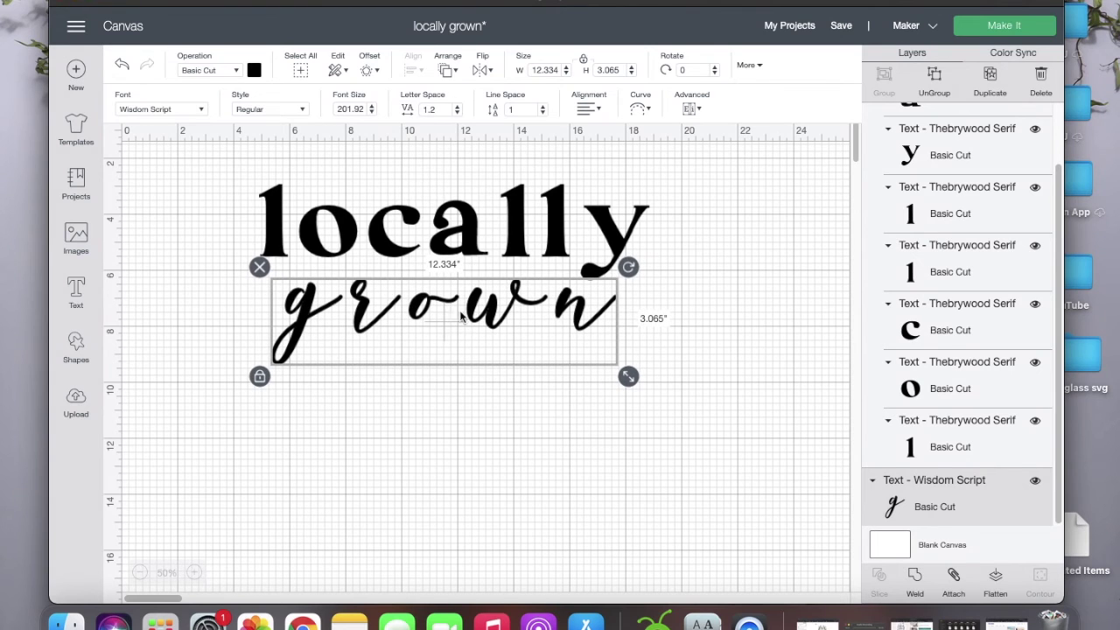
click(477, 238)
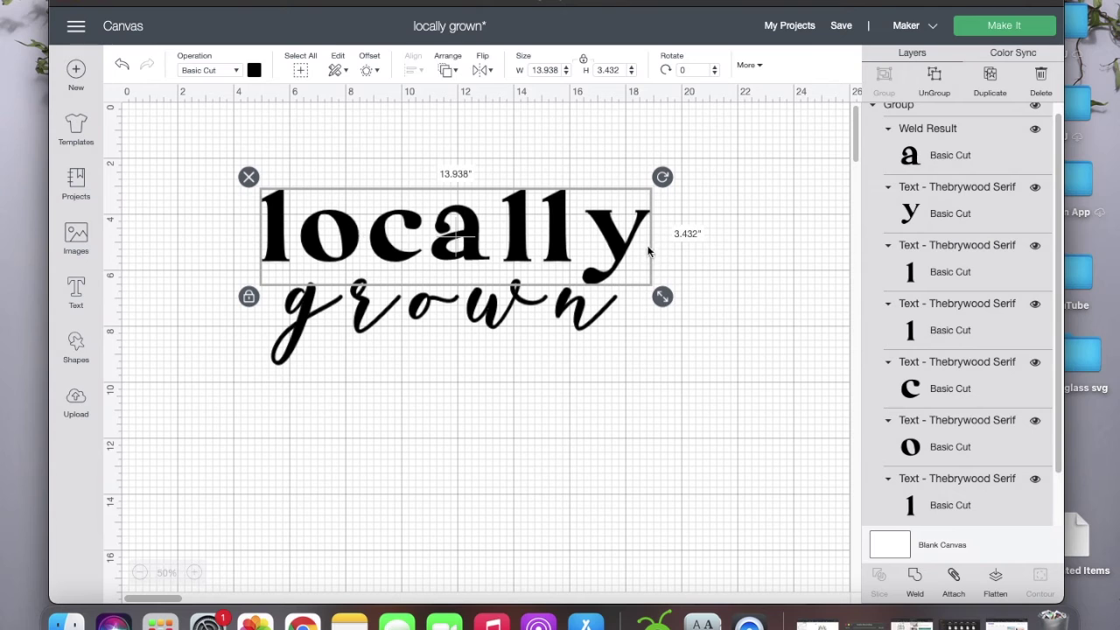
click(418, 317)
drag(417, 317, 418, 313)
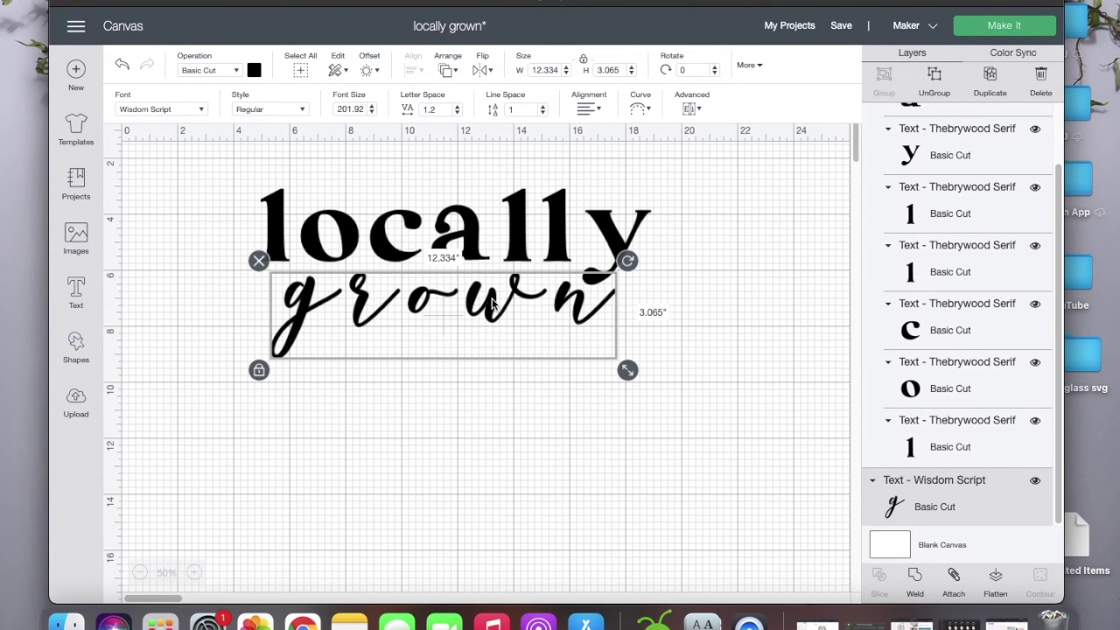
Reduce the letter space of the "grown" text to -0.9.
click(457, 112)
click(457, 112)
click(457, 112)
click(456, 112)
click(457, 112)
click(456, 112)
click(457, 112)
click(457, 112)
click(457, 112)
click(456, 112)
click(457, 112)
click(457, 112)
click(457, 112)
click(457, 112)
click(457, 112)
click(457, 112)
click(457, 112)
click(457, 112)
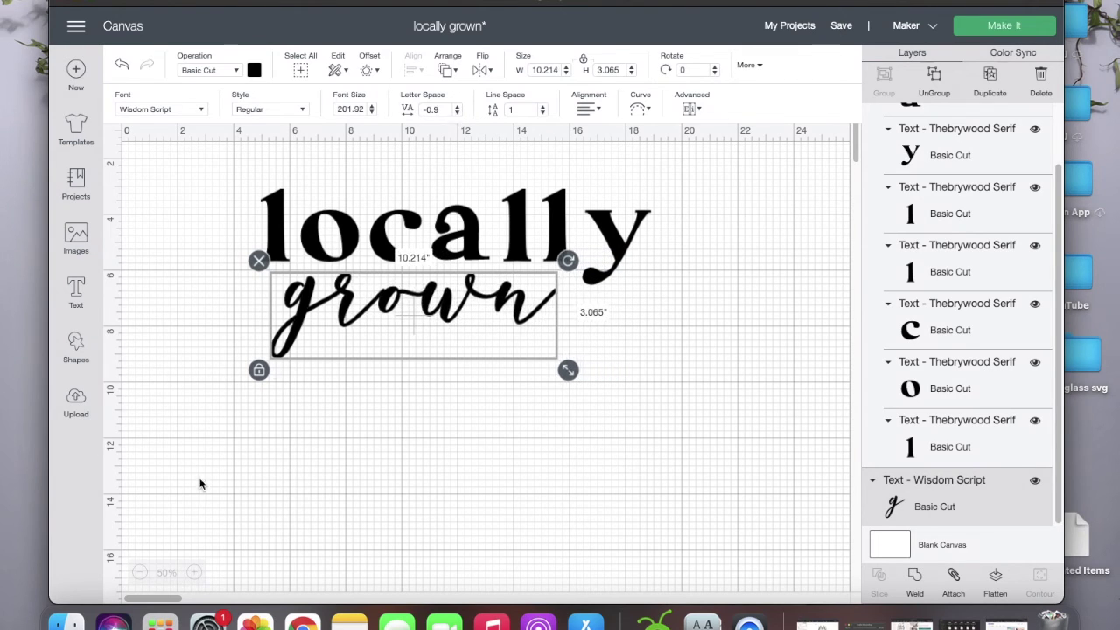
Check the joins between the letters of "grown" up close and tighten its letter space to -1.4.
click(196, 572)
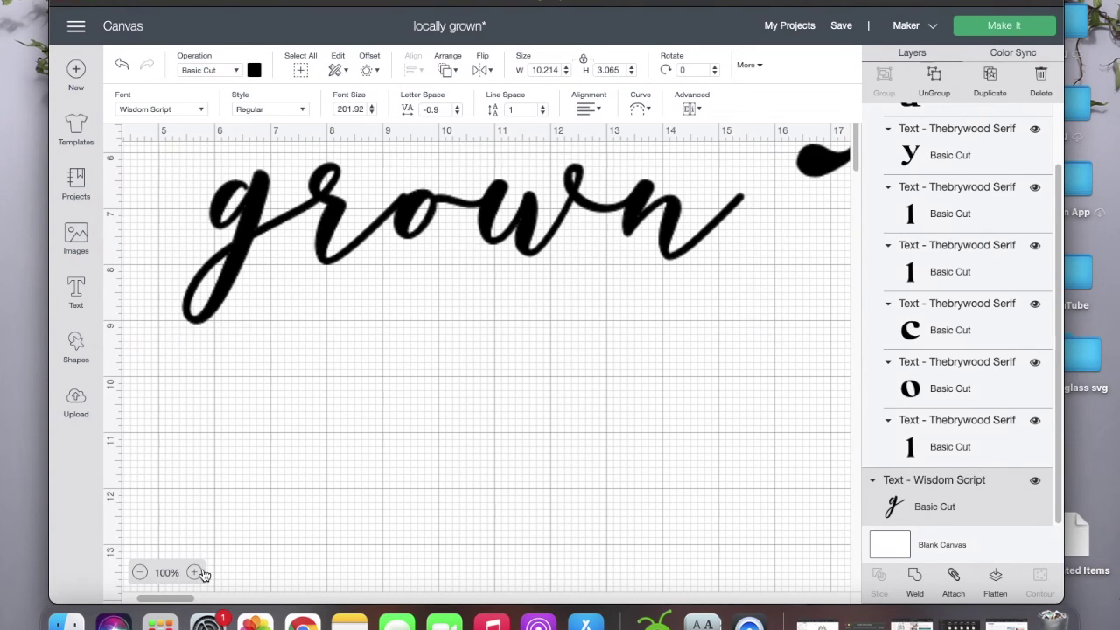
click(196, 572)
drag(578, 274, 530, 290)
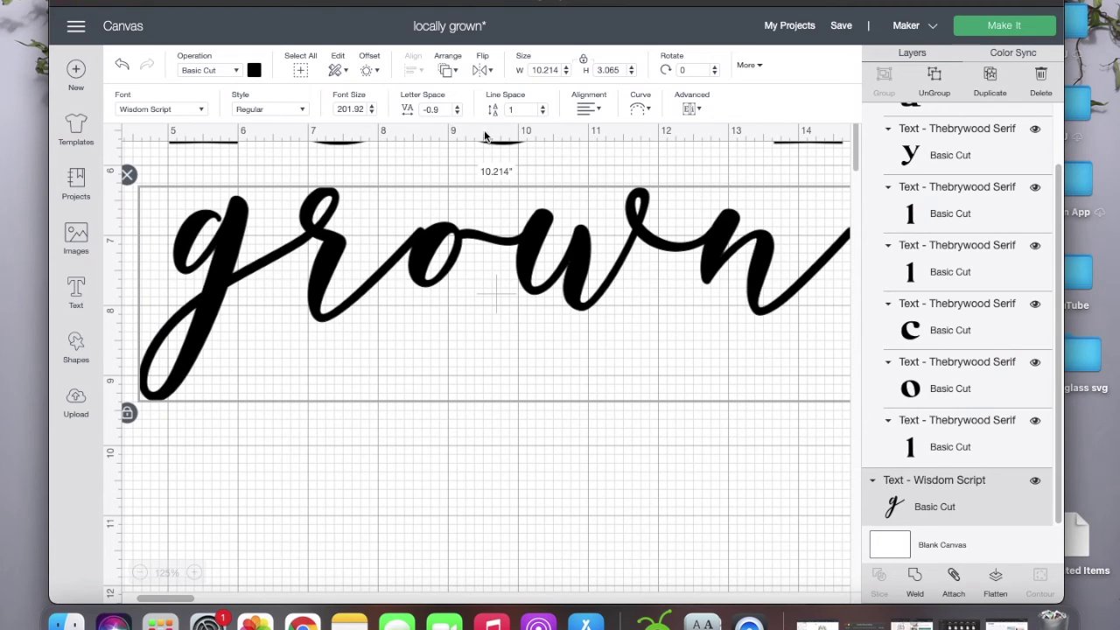
click(456, 112)
click(456, 112)
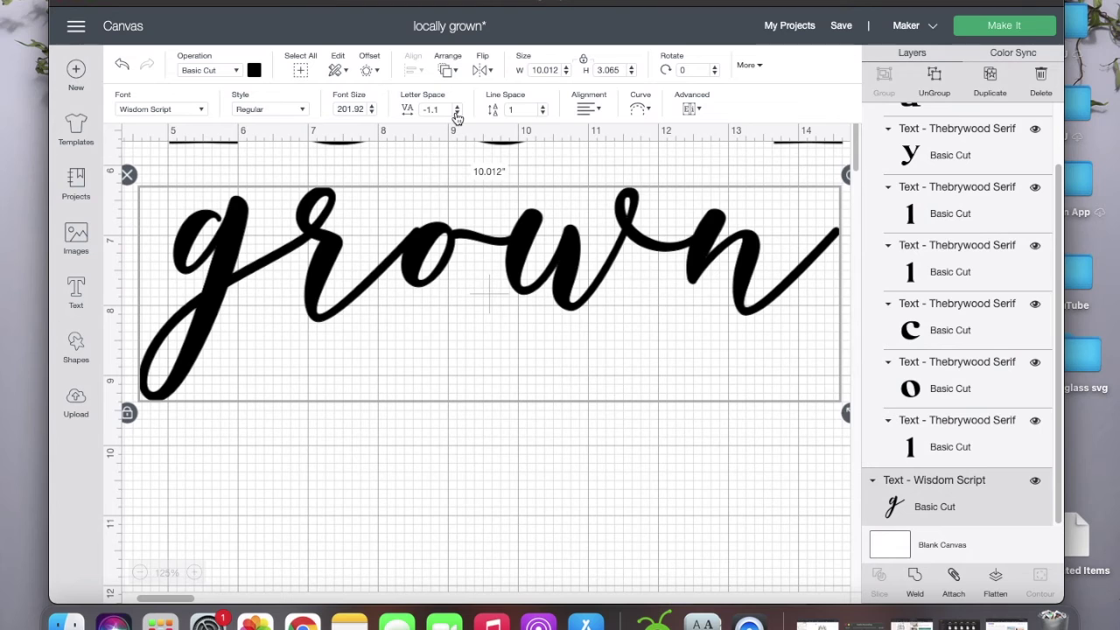
click(456, 112)
click(456, 112)
click(455, 112)
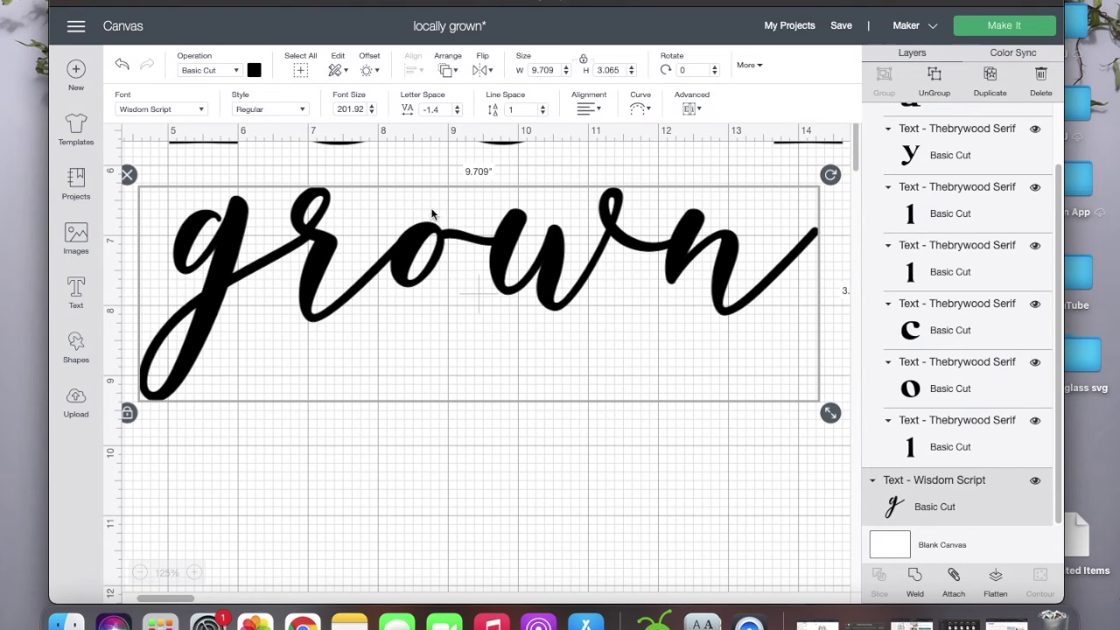
click(456, 105)
click(456, 105)
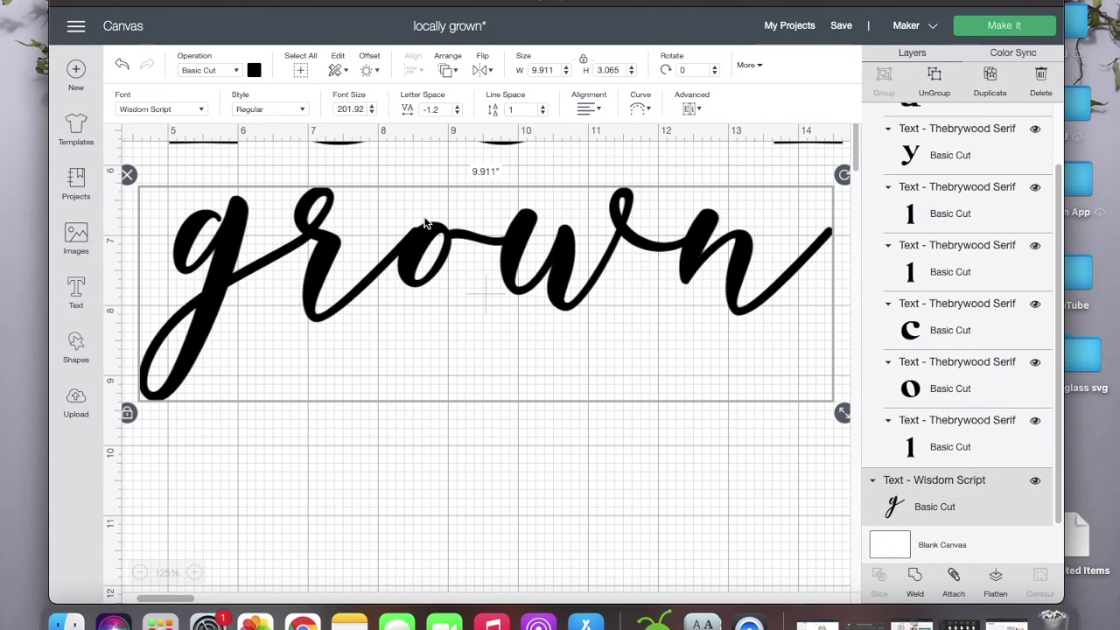
click(456, 112)
click(456, 112)
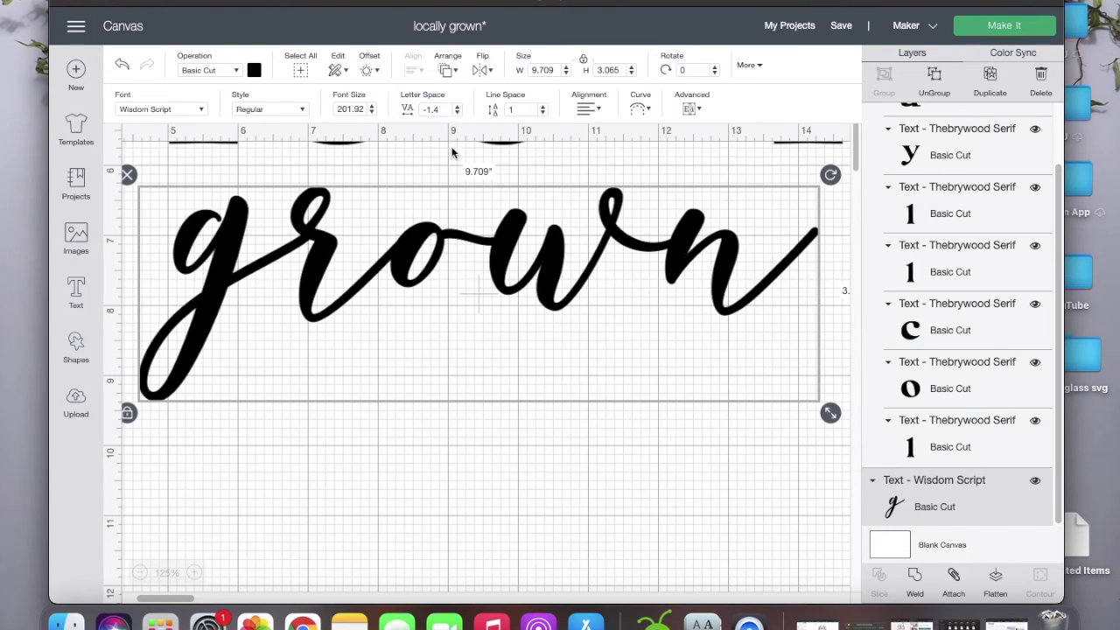
Move the tightened "grown" text so it is roughly centred beneath "locally".
click(150, 572)
click(150, 572)
click(151, 572)
drag(409, 313, 438, 309)
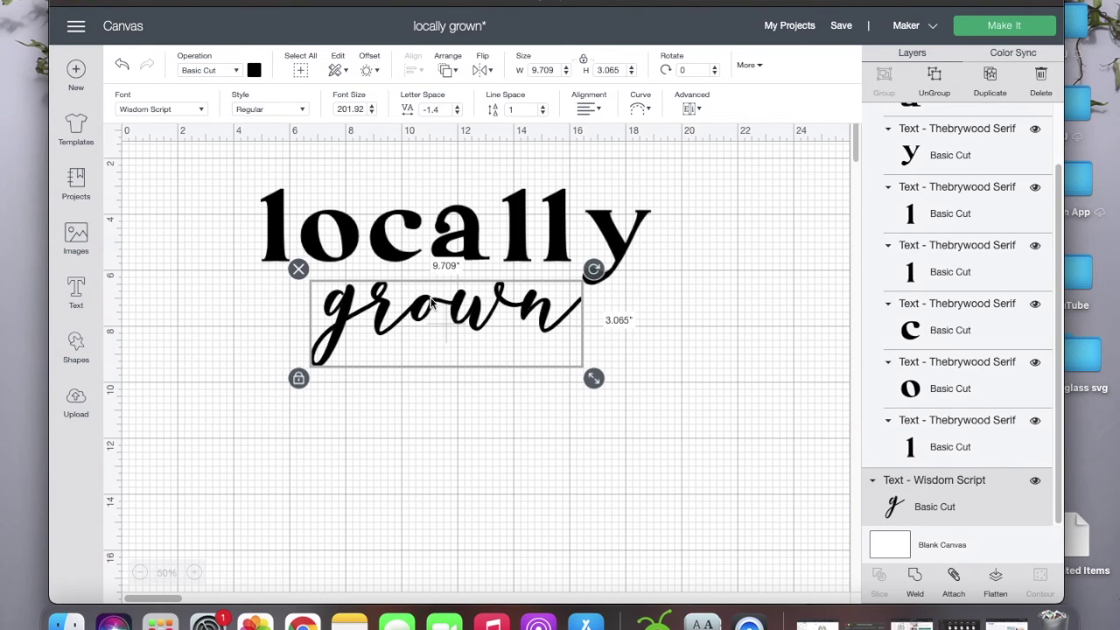
Enlarge "grown" proportionally to about 11.6 inches wide and reposition it closely beneath "locally".
key(super+z)
key(super+shift+z)
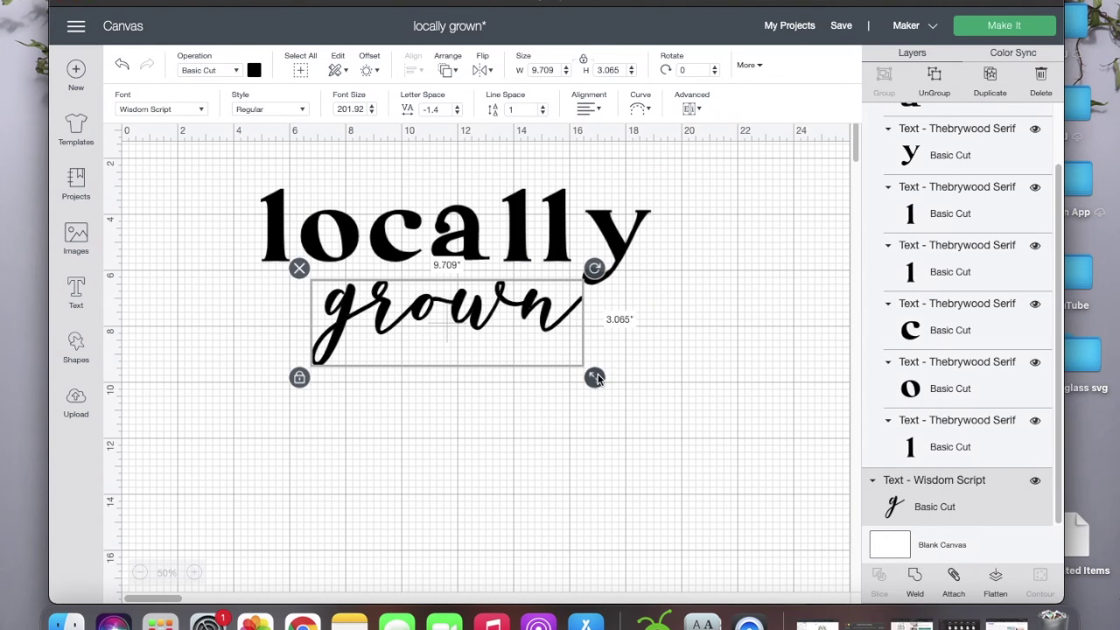
drag(595, 378, 651, 395)
drag(508, 308, 479, 292)
click(498, 402)
Centre "locally" and "grown" horizontally on each other.
click(442, 310)
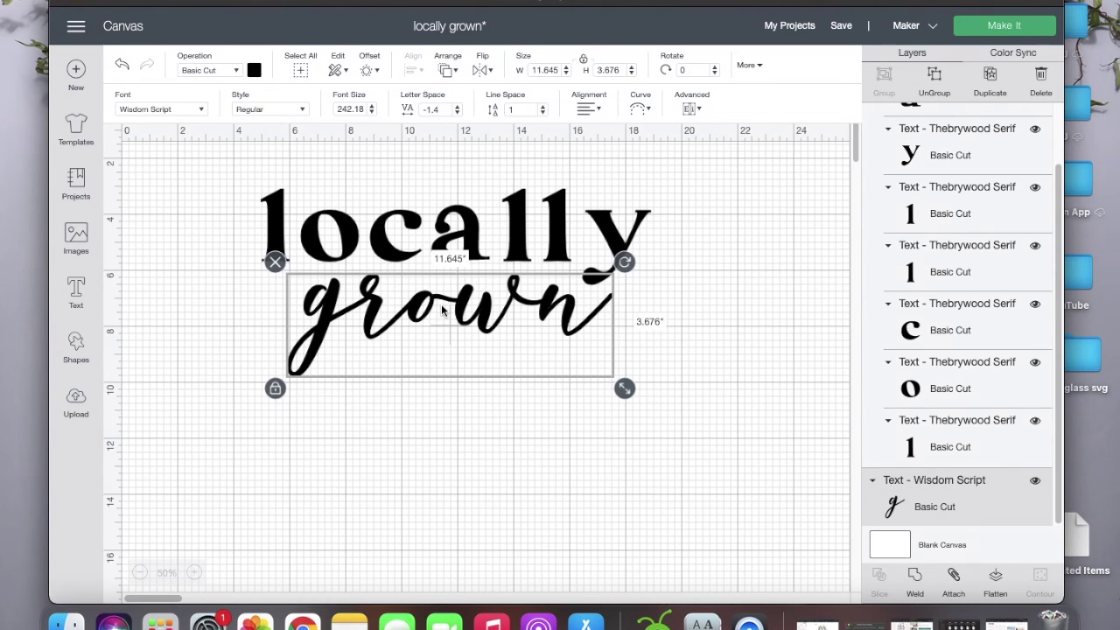
shift+click(381, 232)
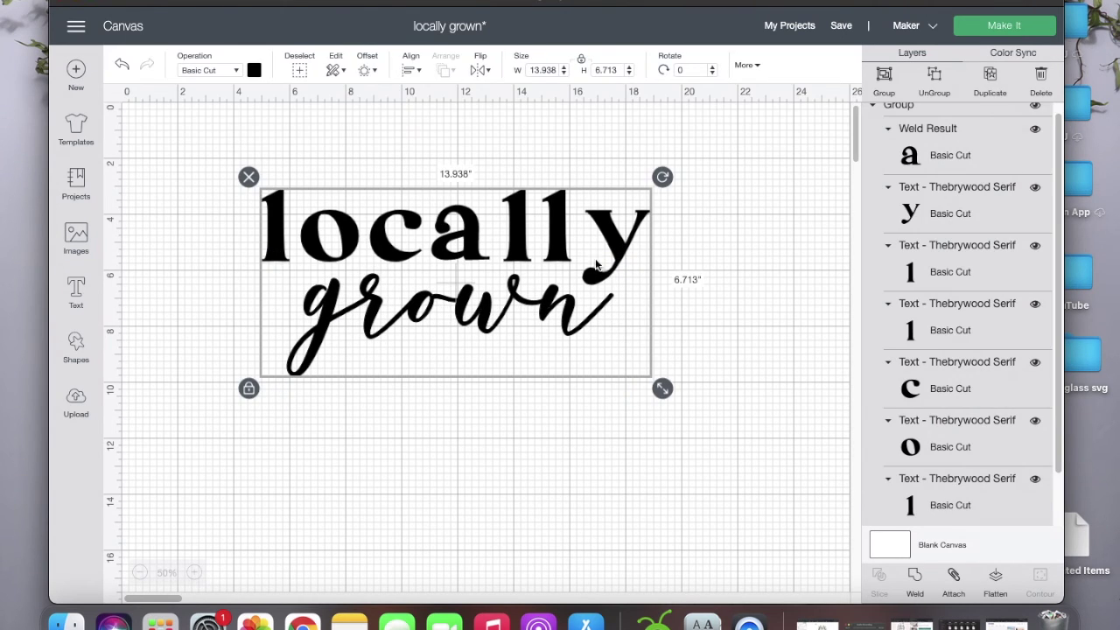
click(412, 70)
click(466, 137)
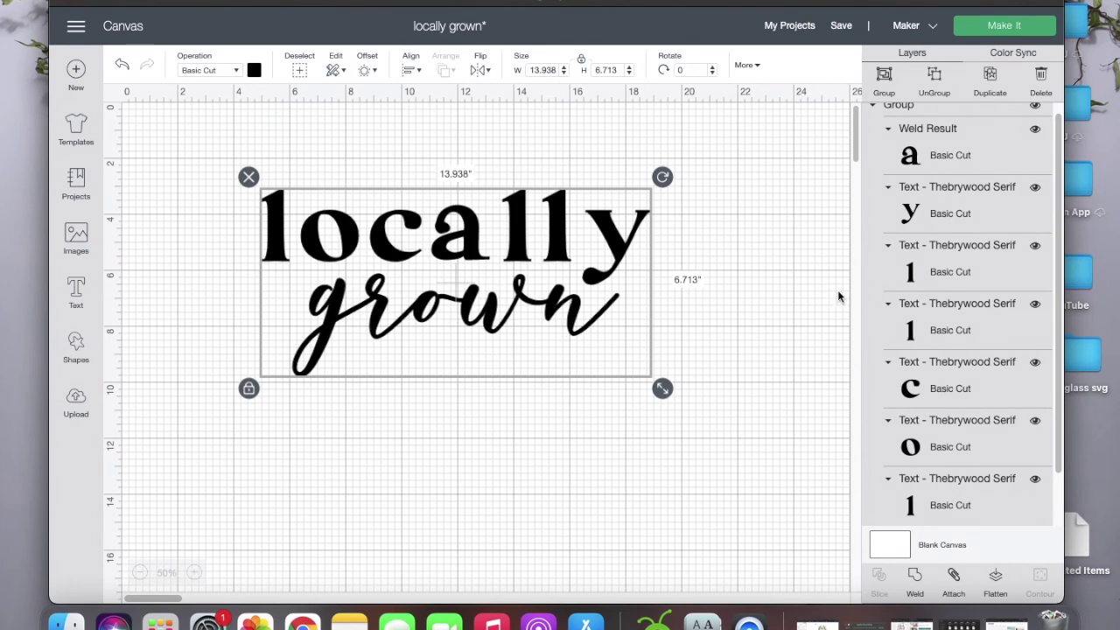
click(770, 290)
Group "locally" and "grown" and reposition the combined design in the upper middle of the canvas.
drag(226, 171, 705, 399)
click(885, 77)
drag(509, 226, 511, 342)
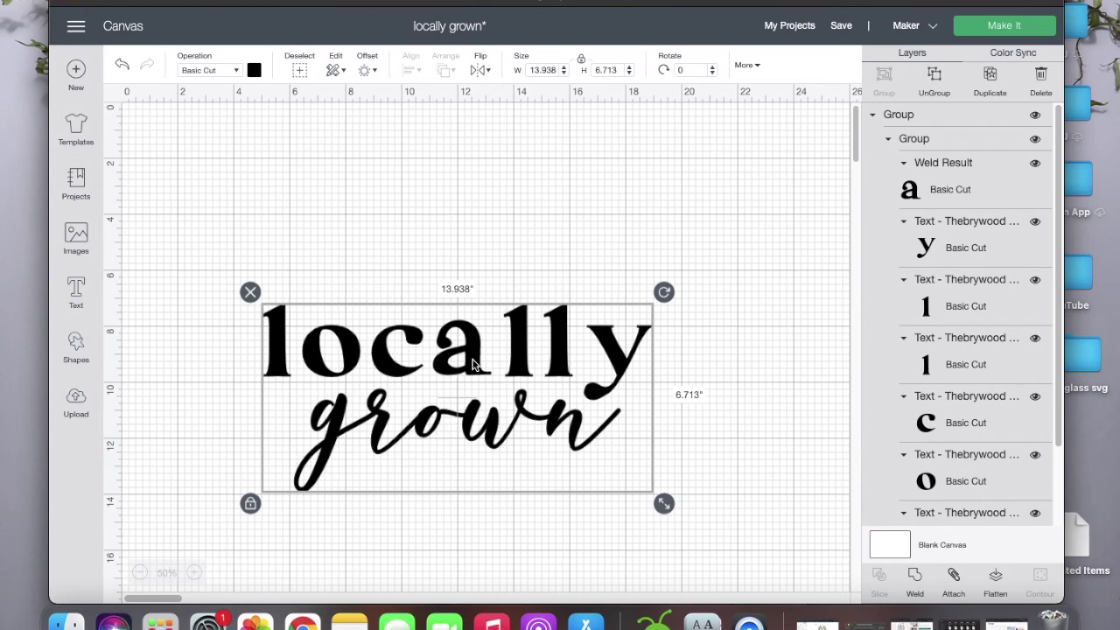
drag(503, 361, 444, 282)
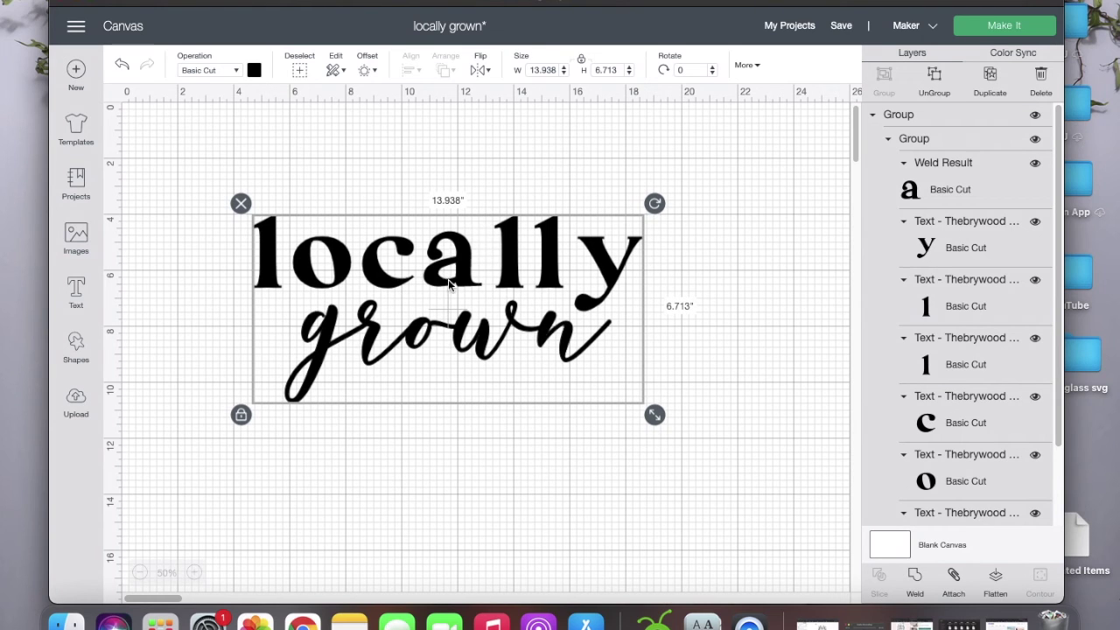
mouse_move(438, 279)
mouse_down()
mouse_move(407, 272)
mouse_move(440, 277)
mouse_move(430, 277)
mouse_up()
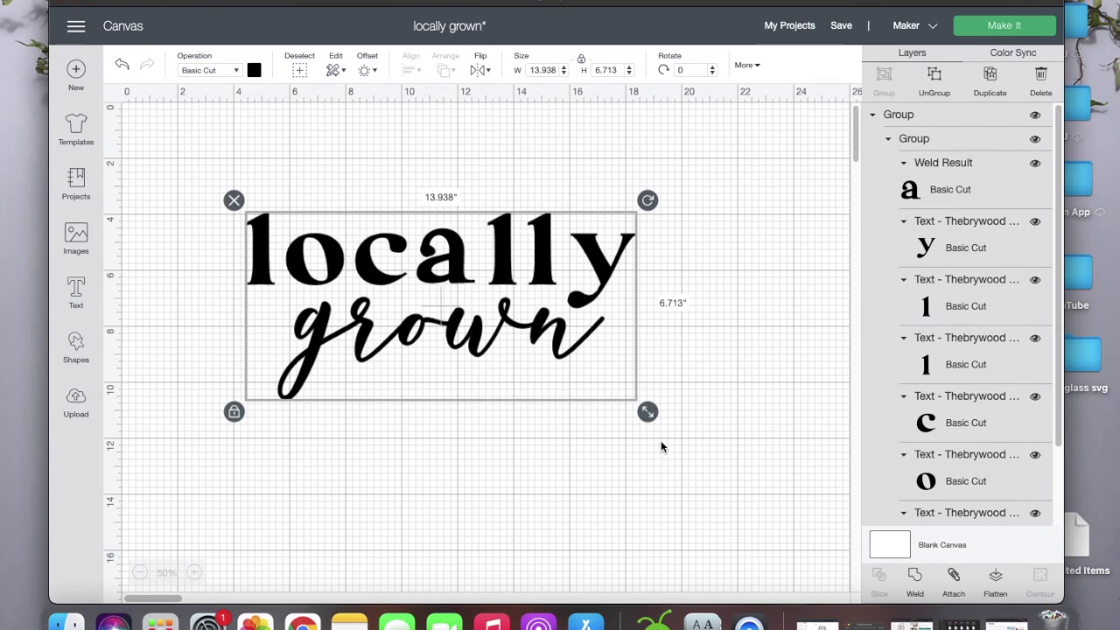
Switch to Chrome to review the Magnolia Sky, Wisdom Script and The Designer's Font BUNDLE pages, and return to the Cricut Design Space canvas.
click(912, 623)
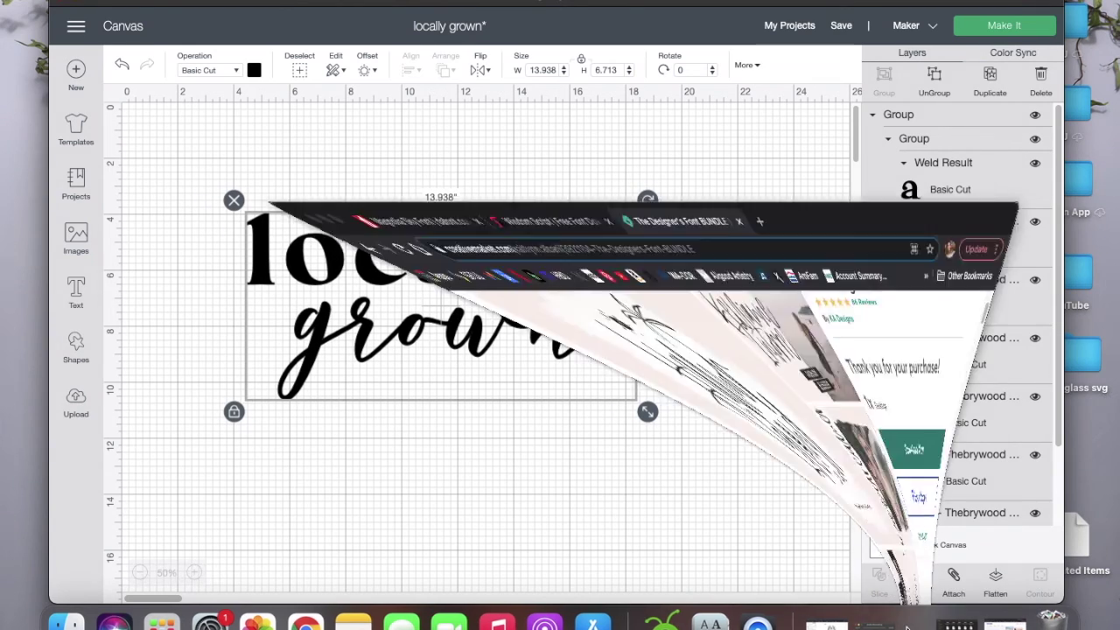
click(382, 11)
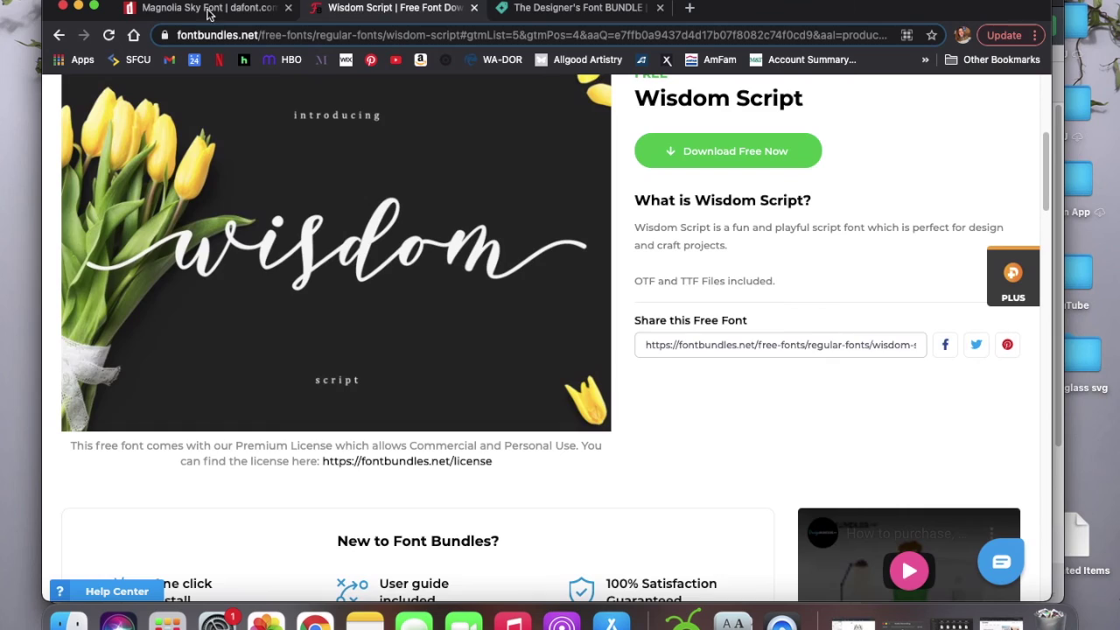
click(194, 10)
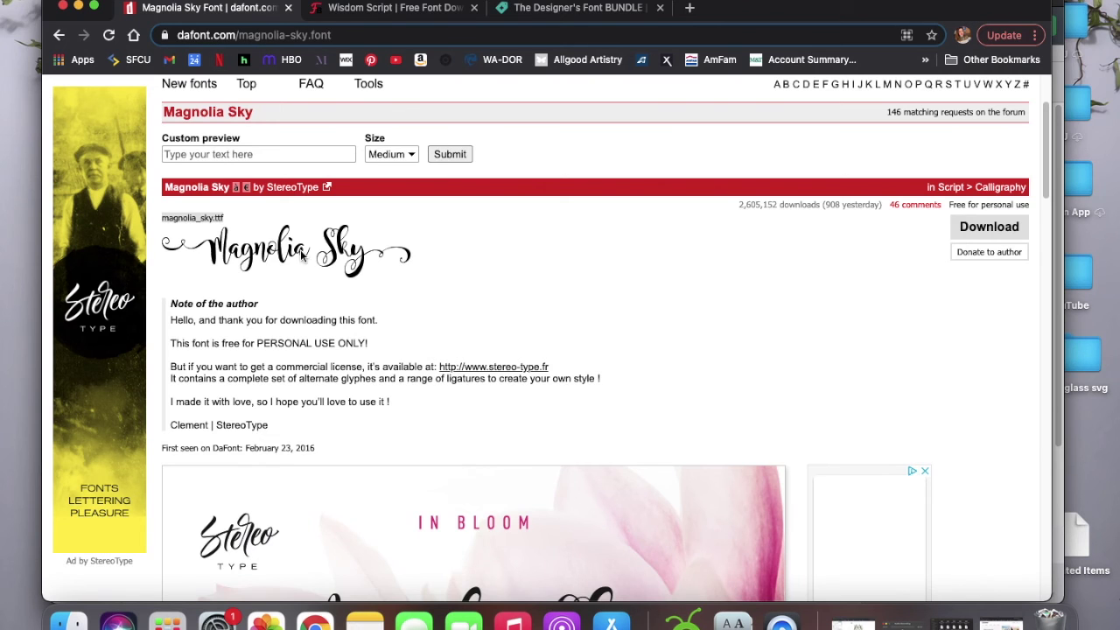
scroll(283, 249, up, 3)
click(372, 9)
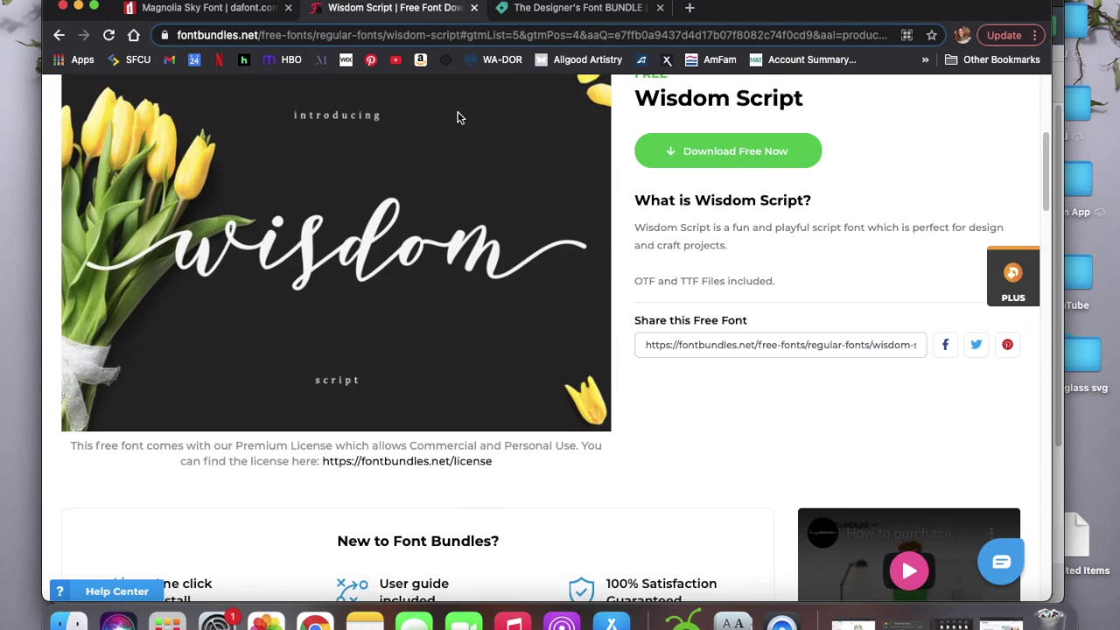
scroll(451, 166, up, 5)
click(565, 8)
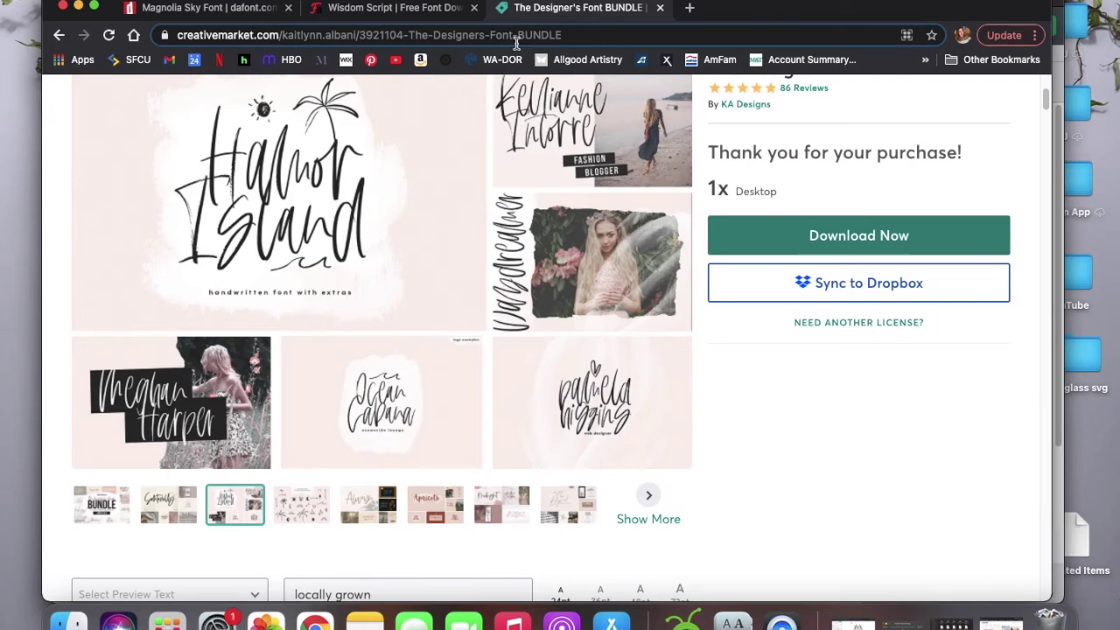
scroll(330, 298, up, 5)
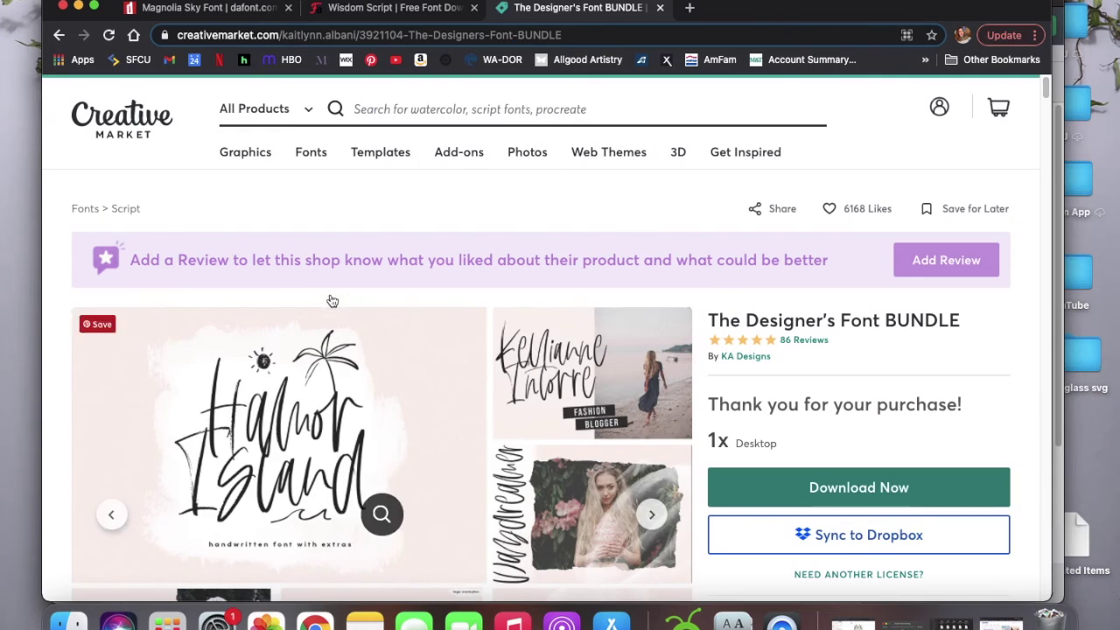
click(226, 9)
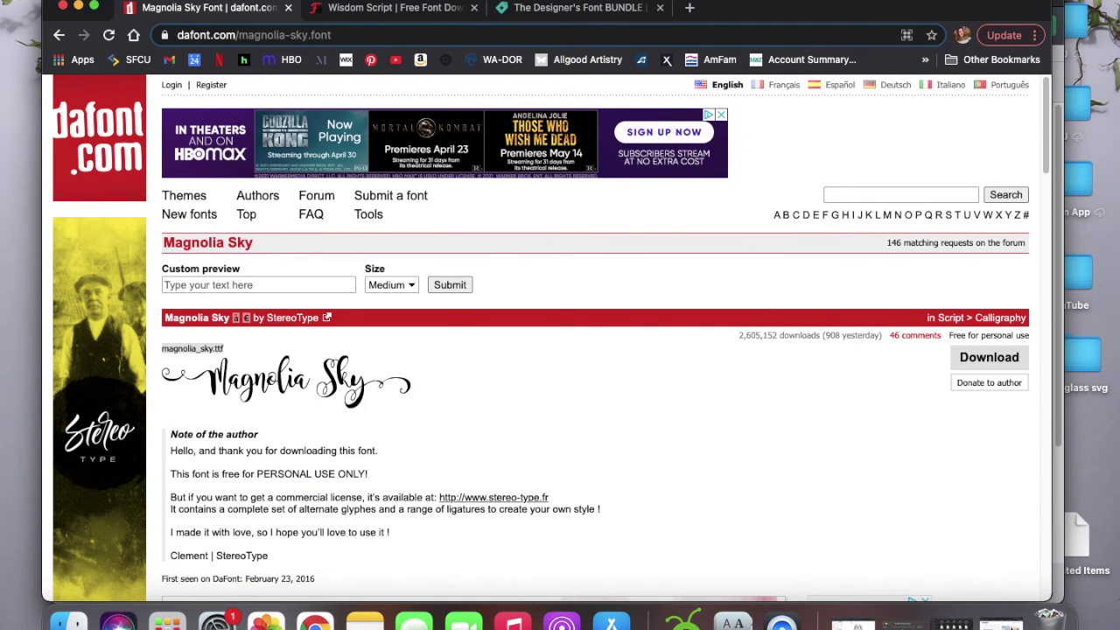
click(79, 8)
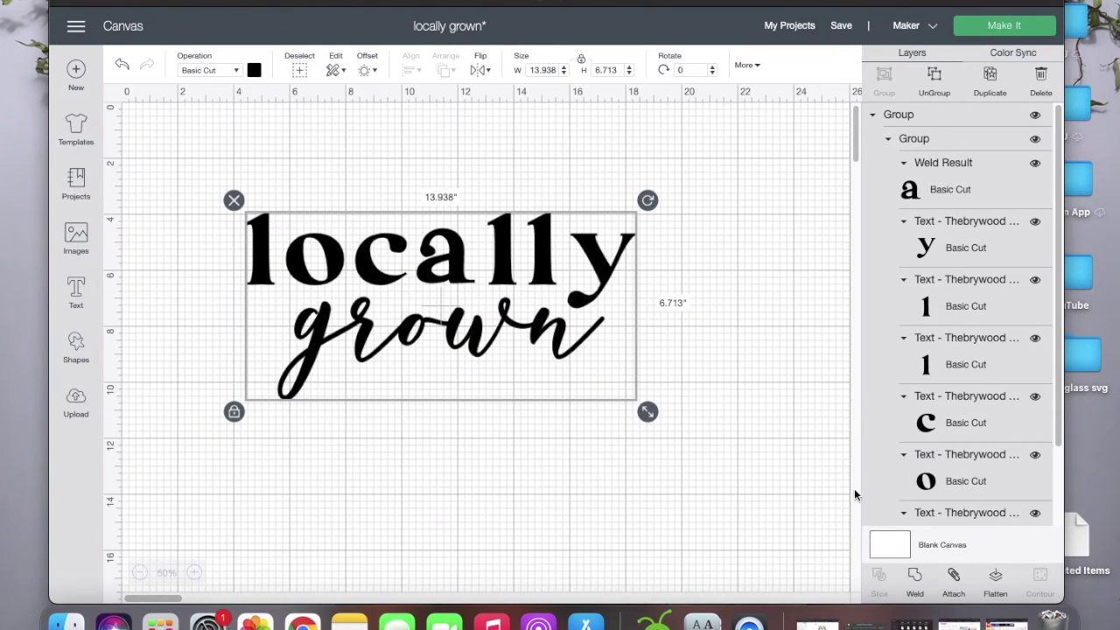
drag(623, 0, 592, 0)
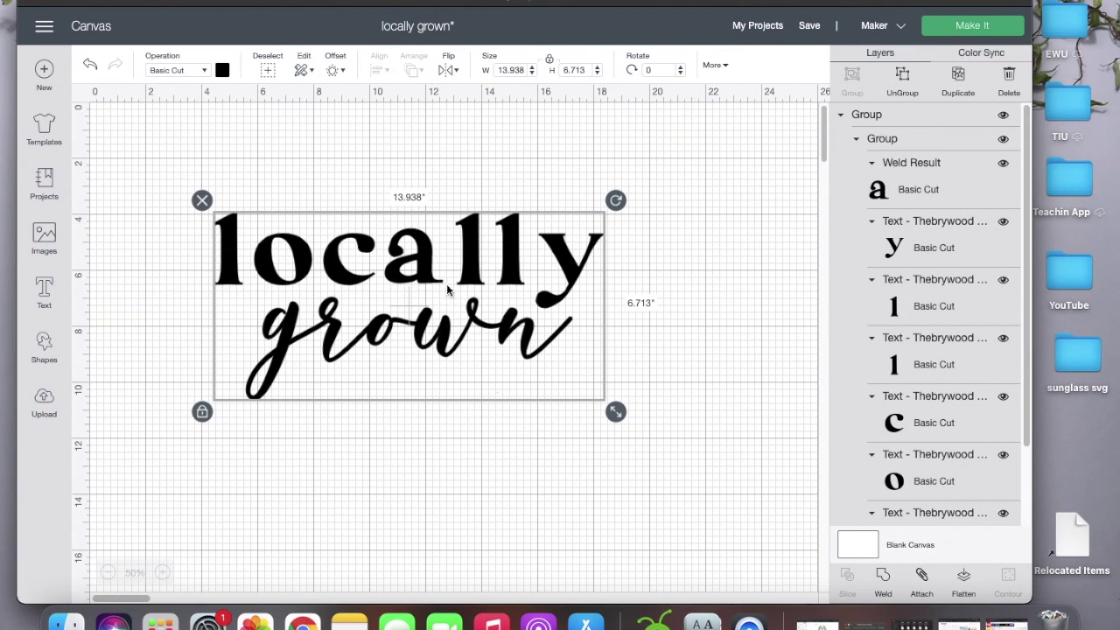